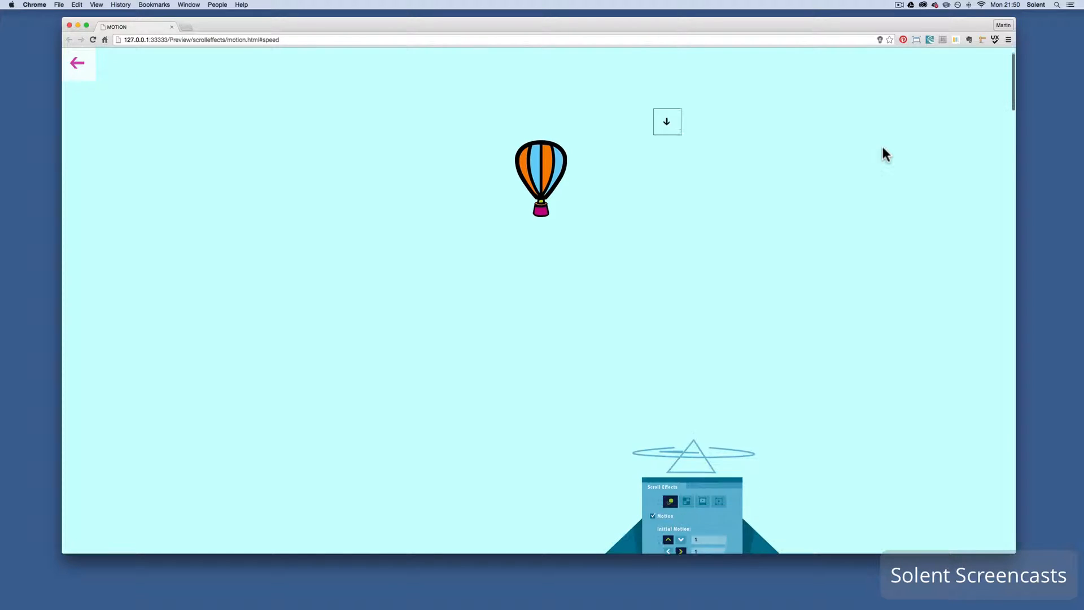
Examine how objects move while scrolling in the Speed, Turn, Gravity, Jump and Layers examples on the Motion page
{"action": "scroll", "coordinate": [884, 149], "scroll_direction": "down", "scroll_amount": 10}
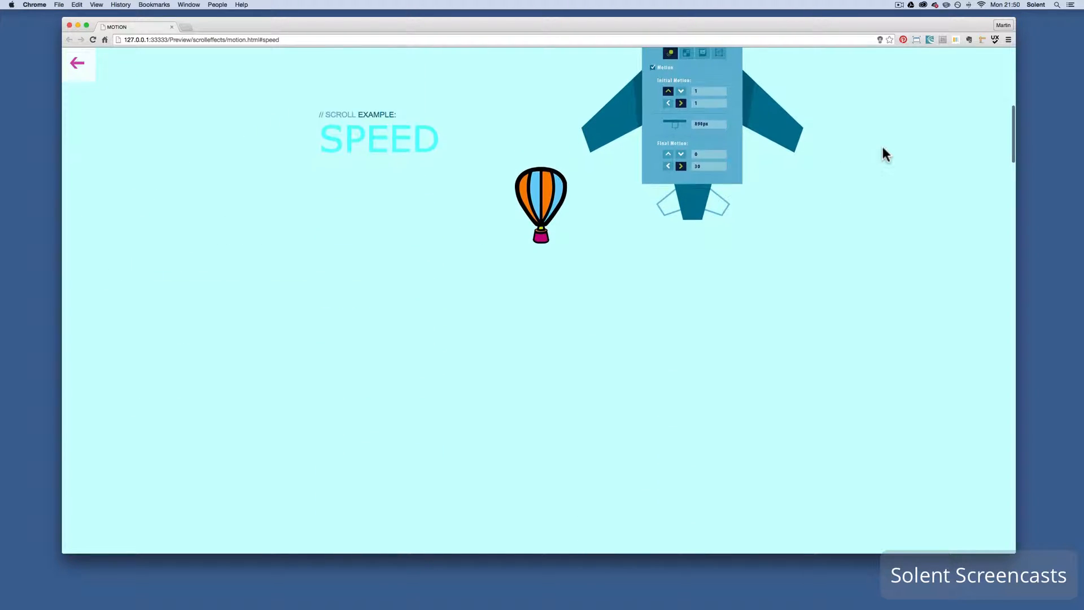
{"action": "scroll", "coordinate": [884, 149], "scroll_direction": "down", "scroll_amount": 15}
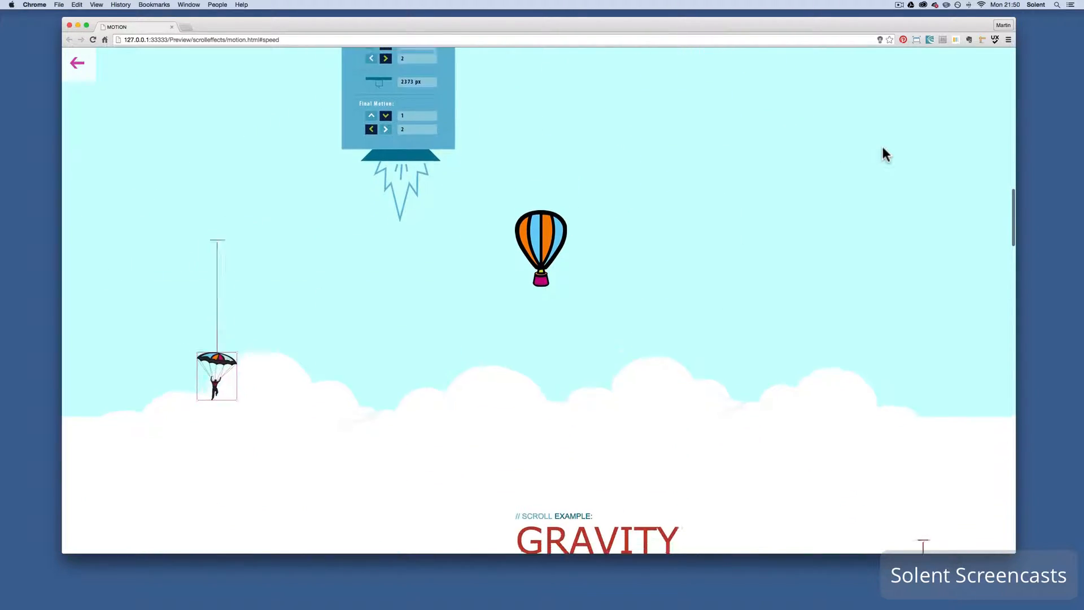
{"action": "scroll", "coordinate": [884, 149], "scroll_direction": "down", "scroll_amount": 15}
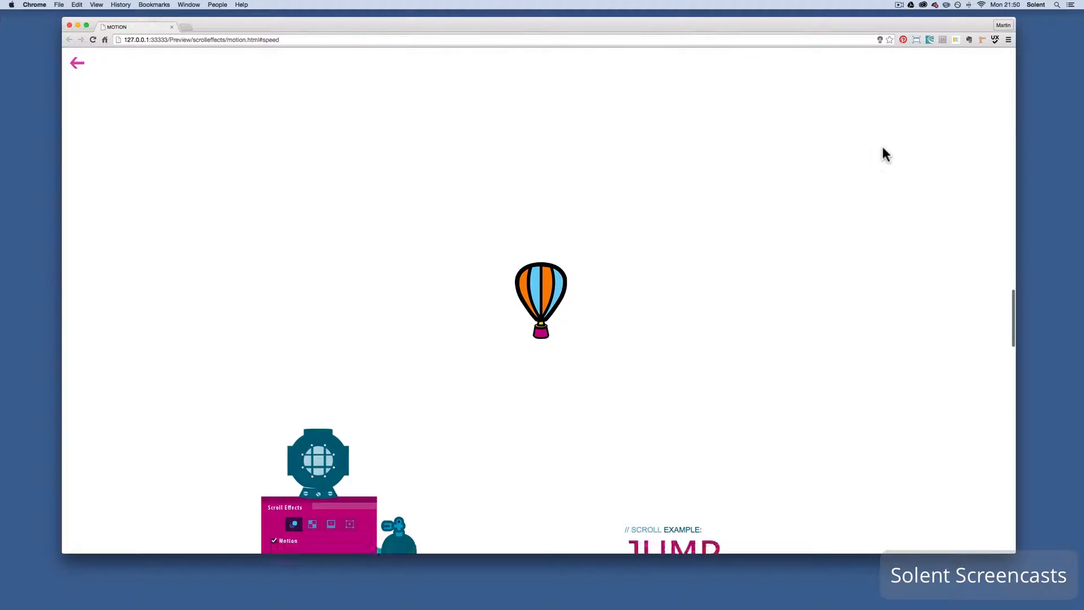
{"action": "scroll", "coordinate": [883, 148], "scroll_direction": "down", "scroll_amount": 10}
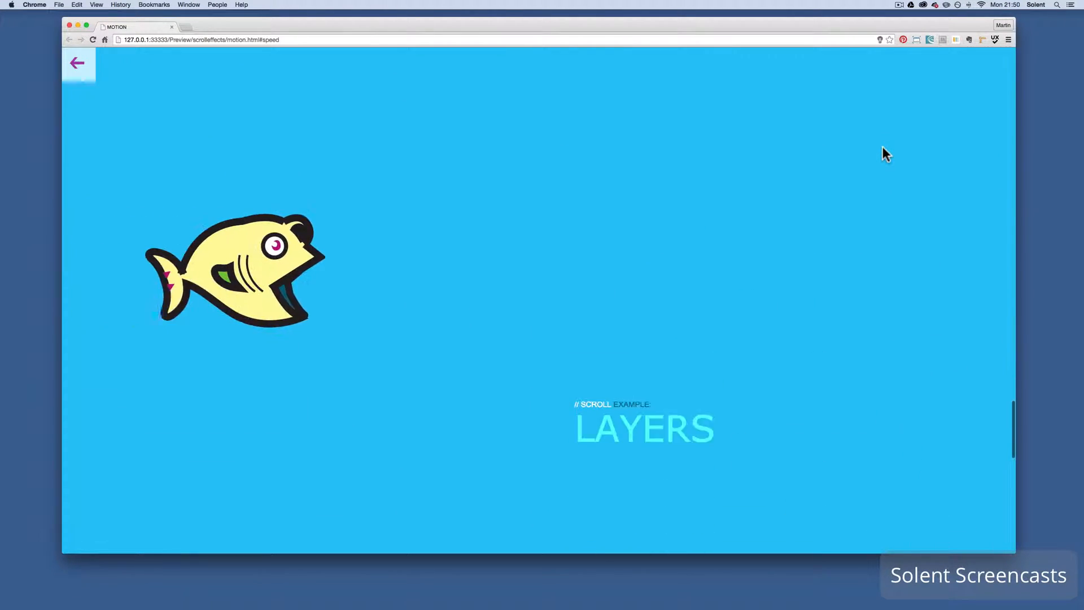
{"action": "scroll", "coordinate": [883, 148], "scroll_direction": "up", "scroll_amount": 10}
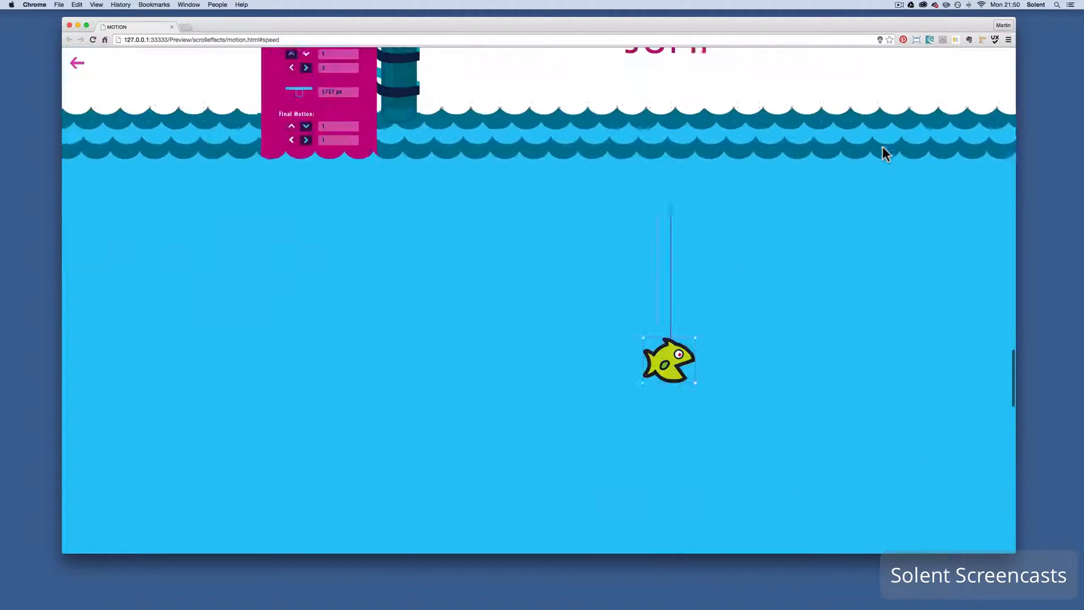
{"action": "scroll", "coordinate": [884, 153], "scroll_direction": "down", "scroll_amount": 3}
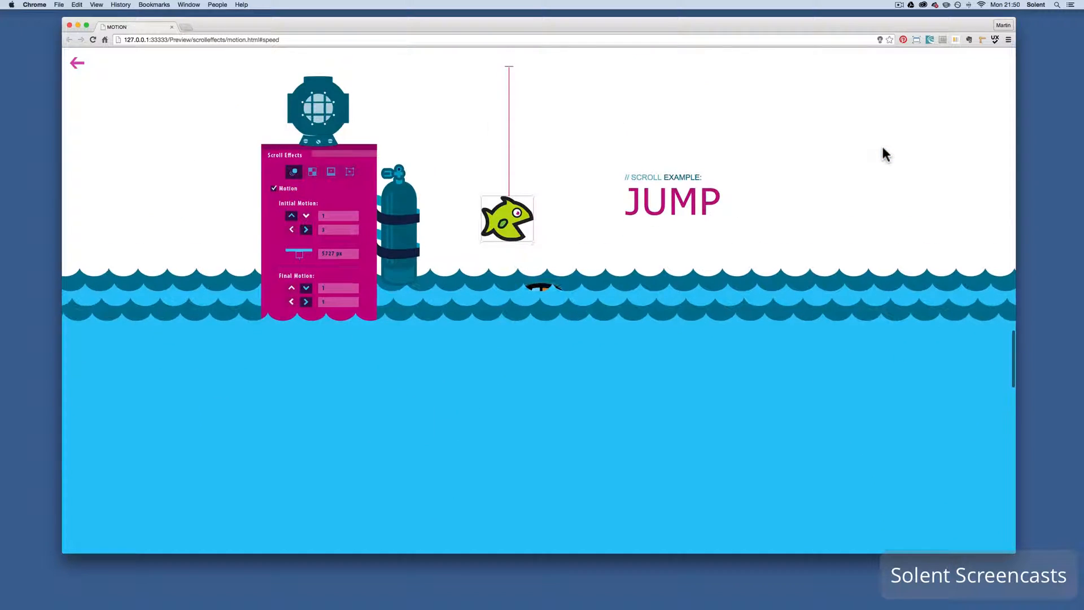
{"action": "scroll", "coordinate": [885, 154], "scroll_direction": "up", "scroll_amount": 1}
{"action": "scroll", "coordinate": [885, 154], "scroll_direction": "down", "scroll_amount": 1}
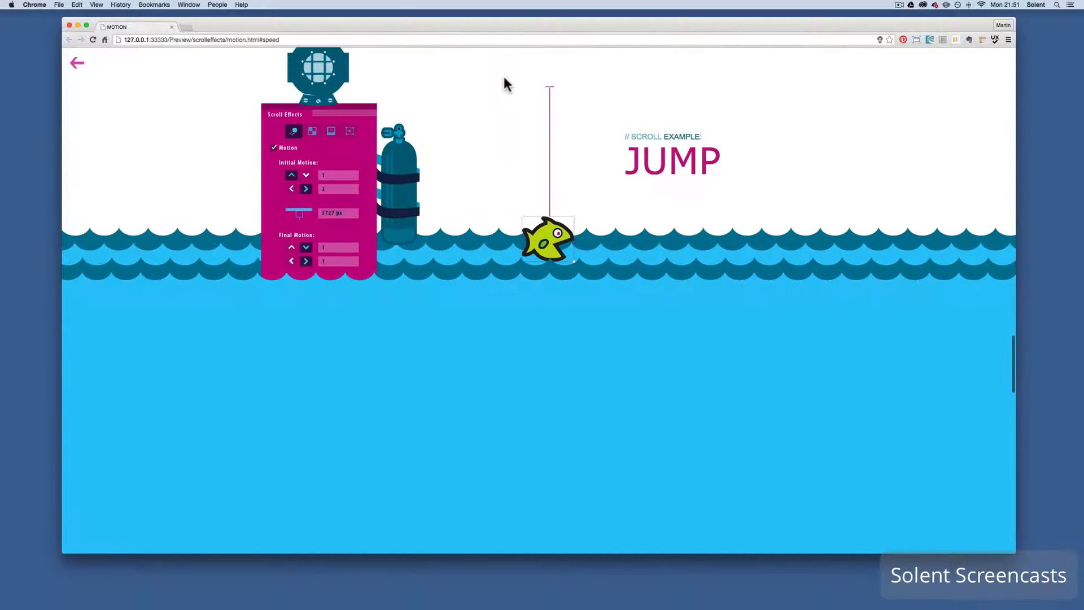
{"action": "scroll", "coordinate": [504, 83], "scroll_direction": "down", "scroll_amount": 5}
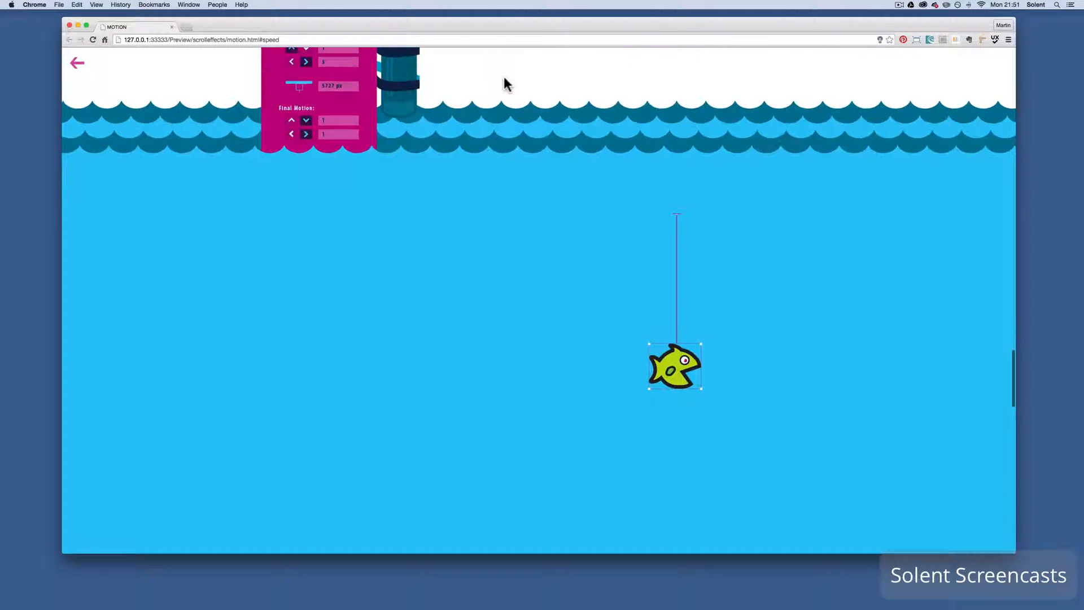
{"action": "scroll", "coordinate": [670, 225], "scroll_direction": "up", "scroll_amount": 5}
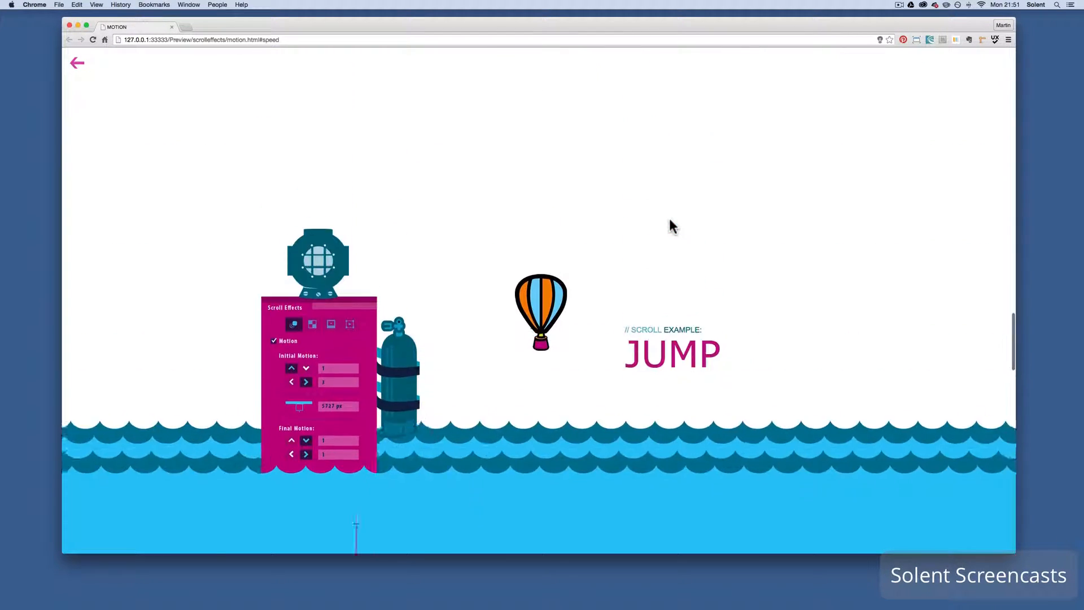
{"action": "scroll", "coordinate": [671, 225], "scroll_direction": "up", "scroll_amount": 10}
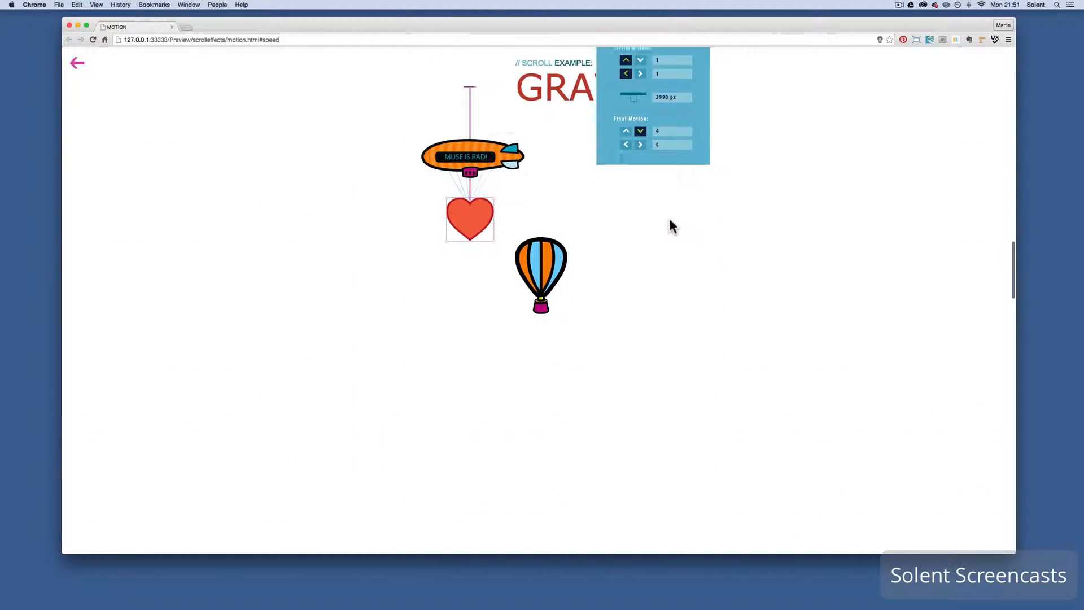
{"action": "scroll", "coordinate": [670, 221], "scroll_direction": "up", "scroll_amount": 8}
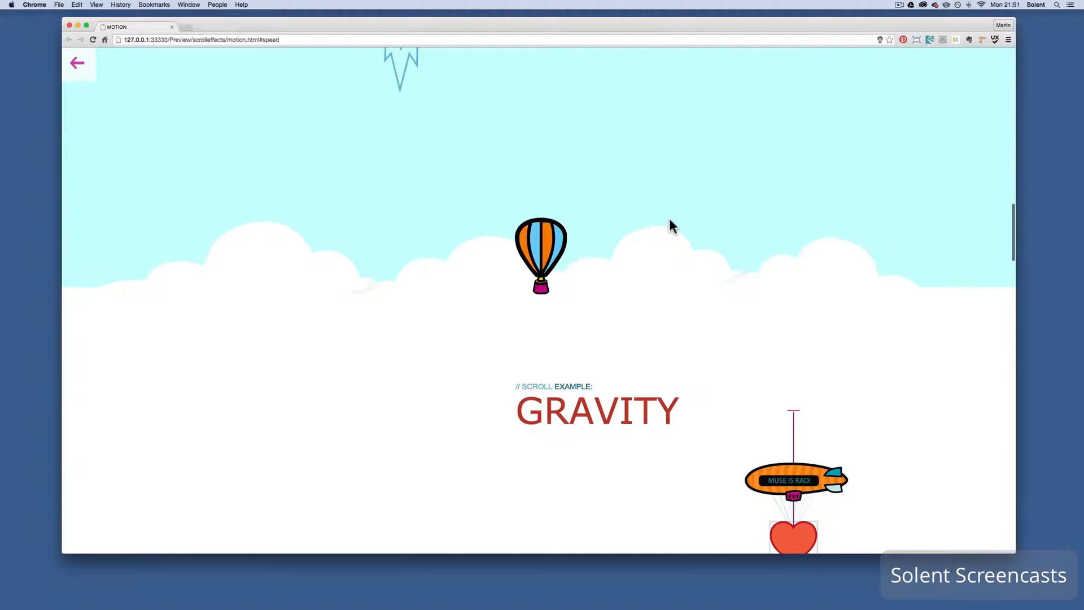
{"action": "scroll", "coordinate": [670, 222], "scroll_direction": "up", "scroll_amount": 10}
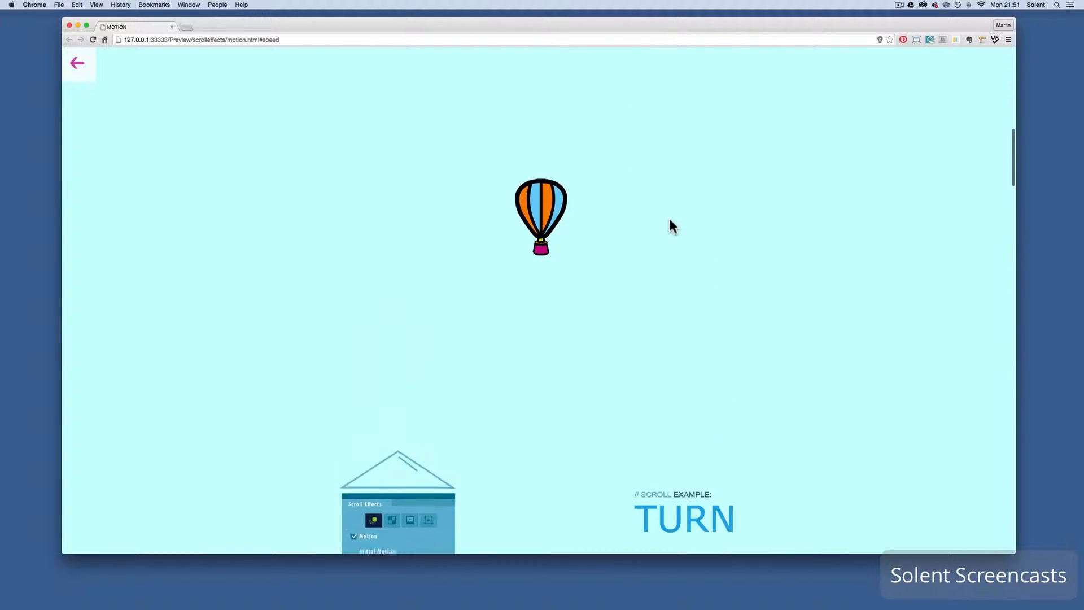
{"action": "scroll", "coordinate": [670, 220], "scroll_direction": "up", "scroll_amount": 10}
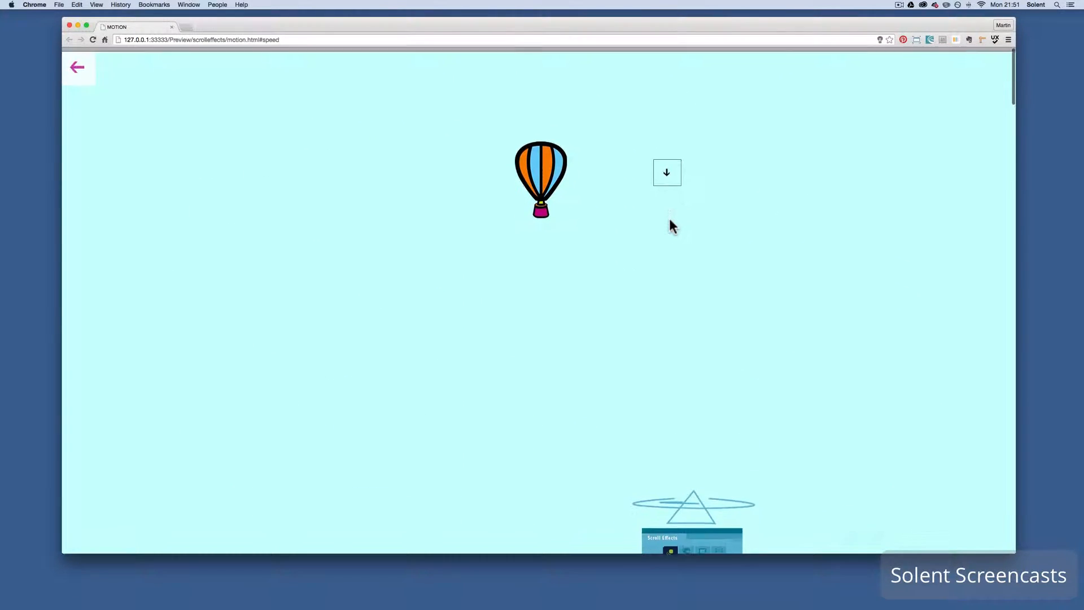
{"action": "left_click", "coordinate": [669, 177]}
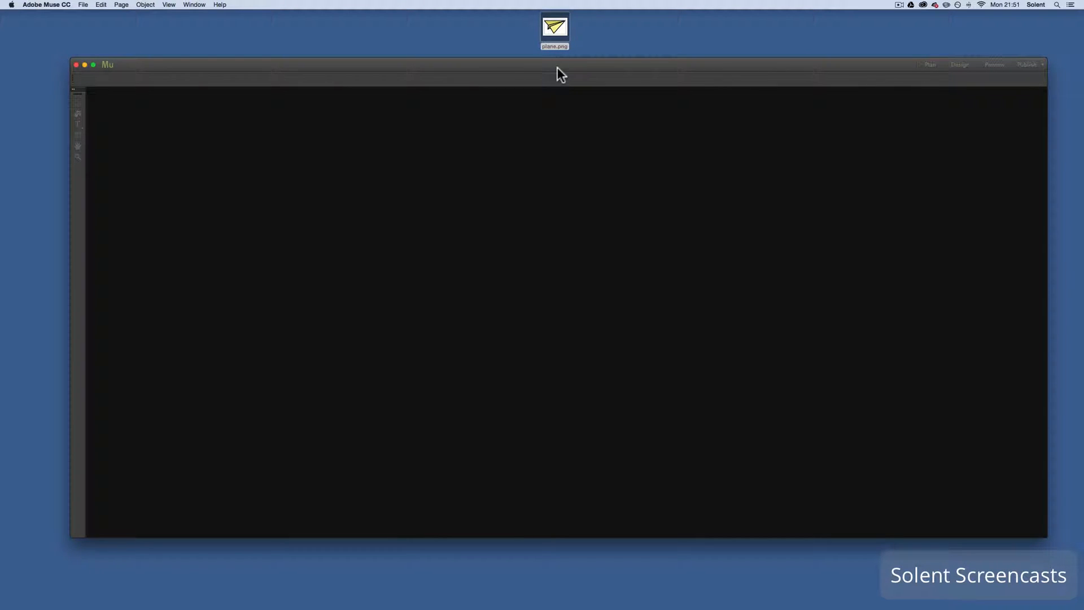
In Adobe Muse, start a new site with the Desktop initial layout and set all four margins to 0
{"action": "left_click", "coordinate": [83, 4]}
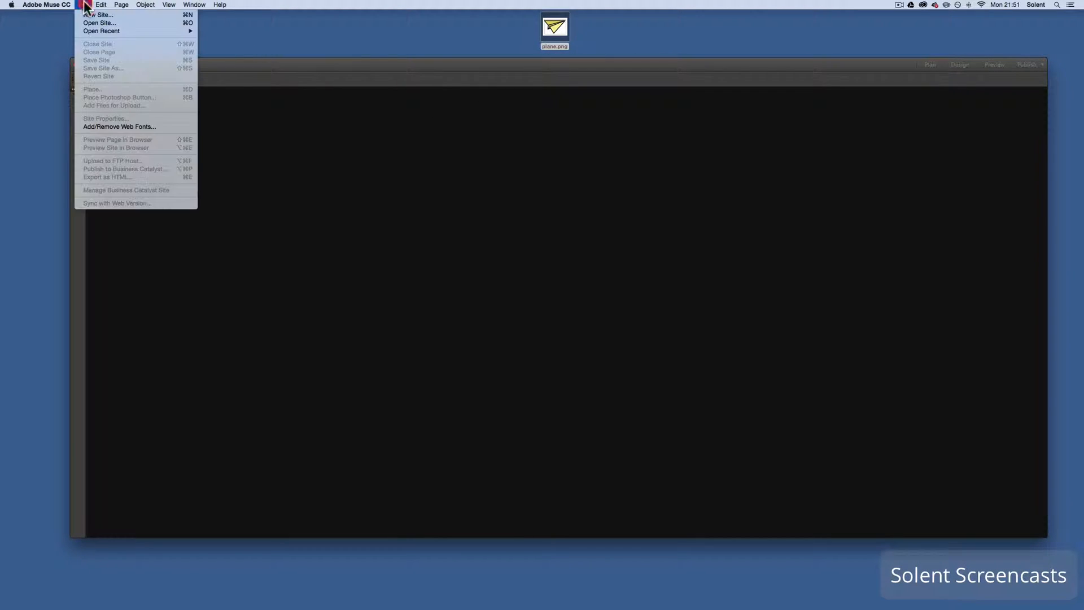
{"action": "left_click", "coordinate": [92, 14]}
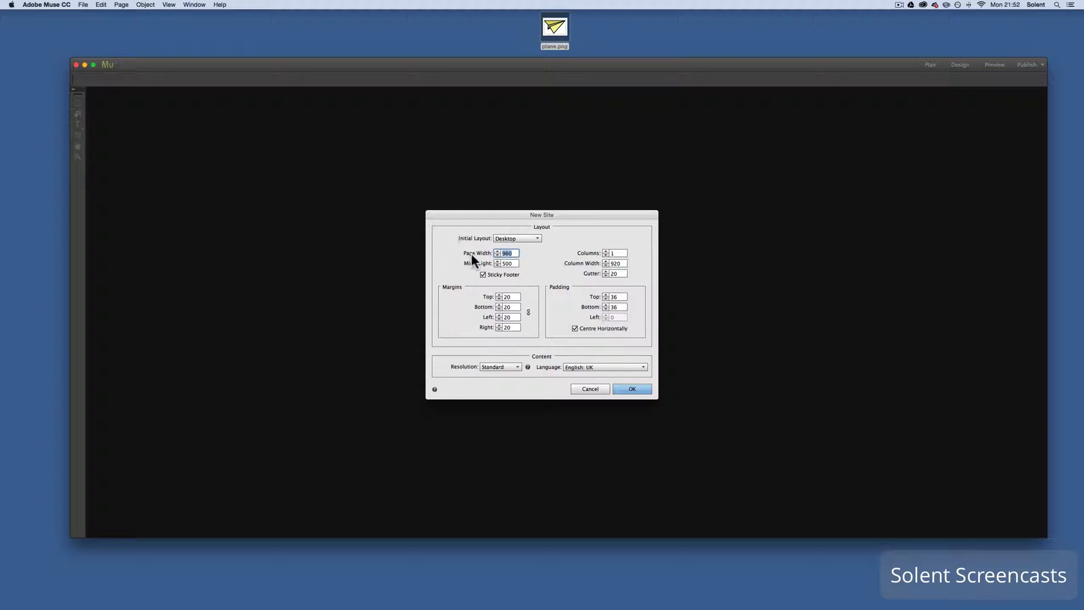
{"action": "left_click", "coordinate": [528, 242]}
{"action": "left_click", "coordinate": [528, 242]}
{"action": "left_click", "coordinate": [527, 311]}
{"action": "left_click", "coordinate": [528, 312]}
{"action": "left_click_drag", "start_coordinate": [513, 296], "coordinate": [478, 293]}
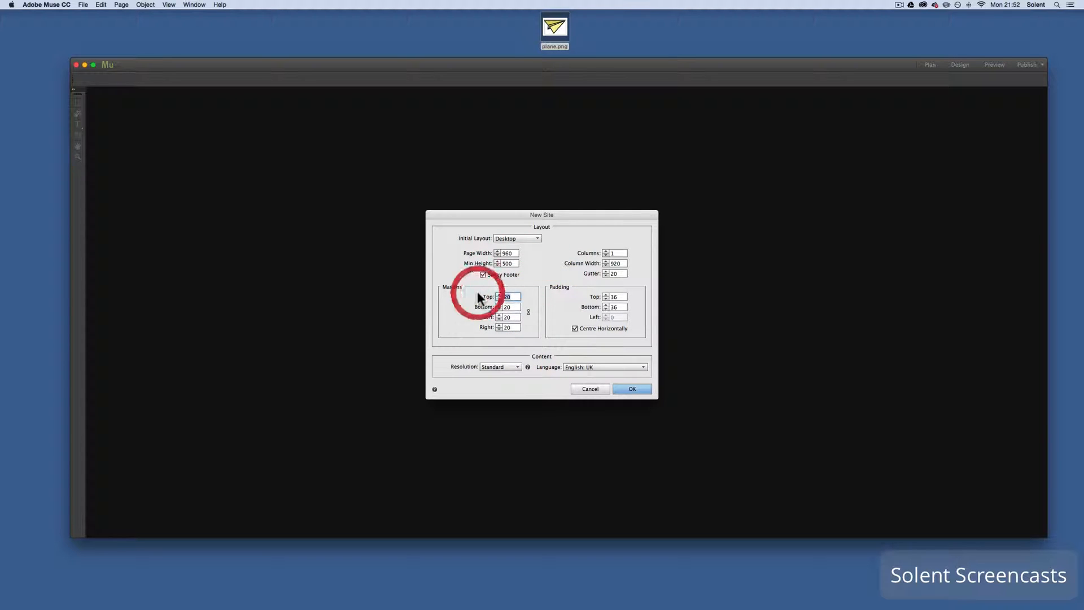
{"action": "left_click", "coordinate": [509, 307]}
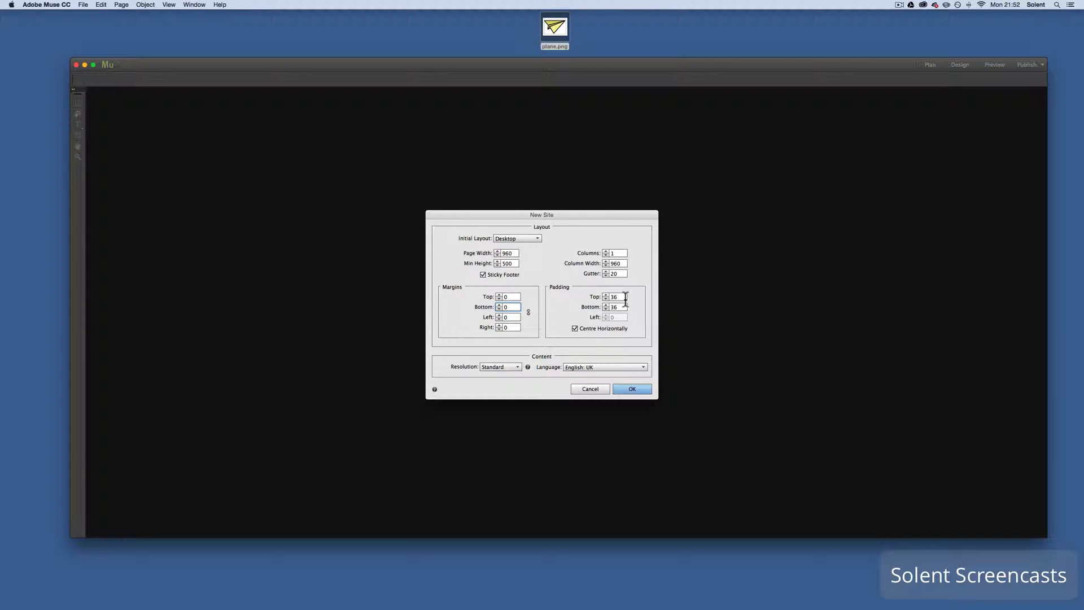
Set the new site's top and bottom padding to 0 and create the site
{"action": "left_click_drag", "start_coordinate": [625, 298], "coordinate": [585, 305]}
{"action": "type", "text": "00"}
{"action": "left_click", "coordinate": [645, 309]}
{"action": "left_click", "coordinate": [629, 390]}
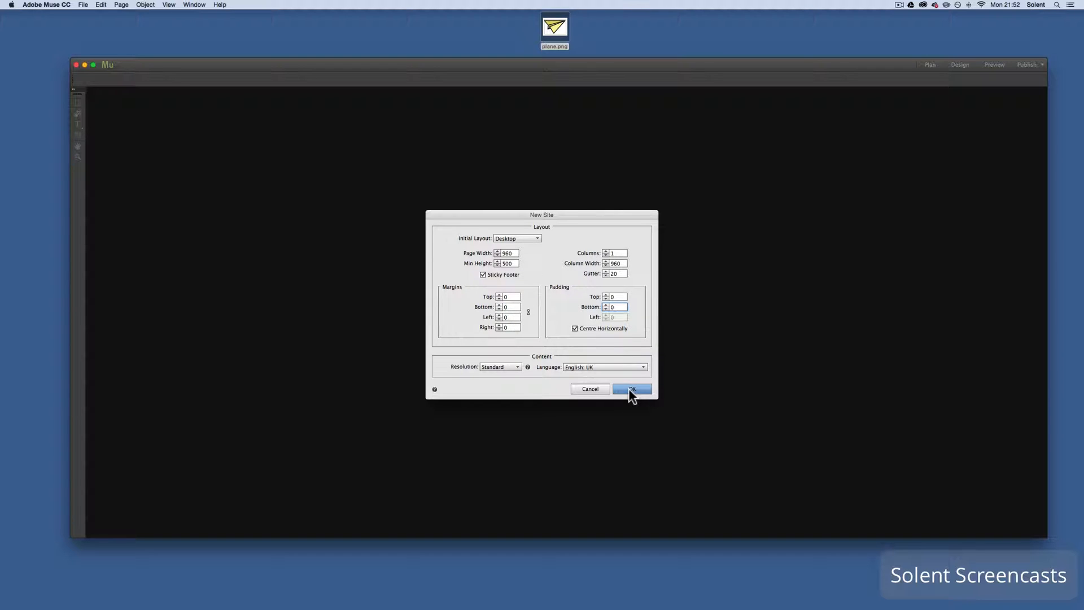
{"action": "left_click", "coordinate": [630, 389]}
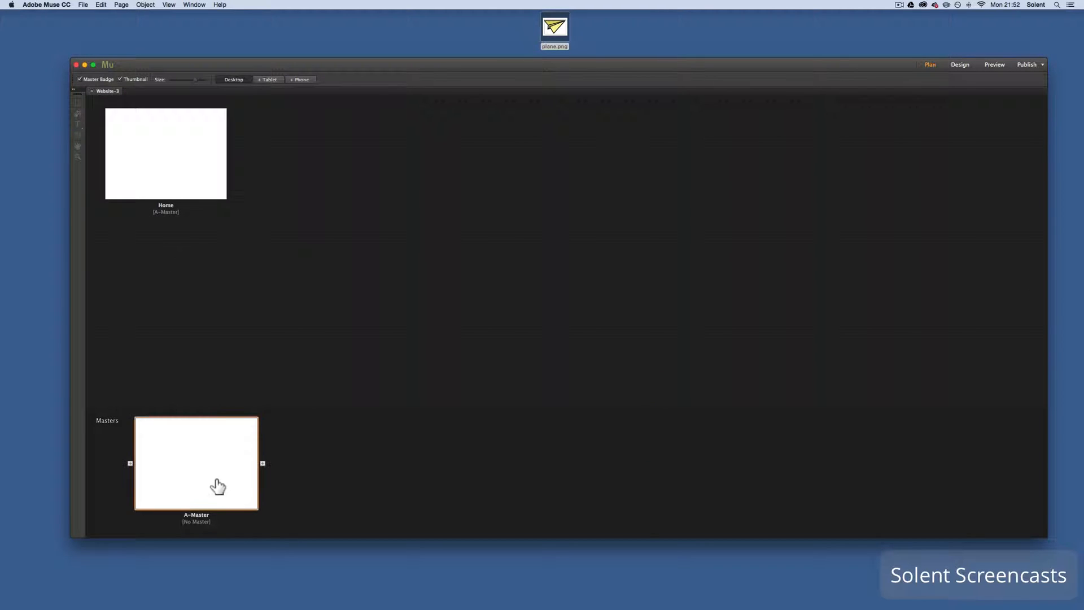
Open the Home page for design and set its browser fill to the light blue swatch R=41 G=171 B=226
{"action": "double_click", "coordinate": [190, 177]}
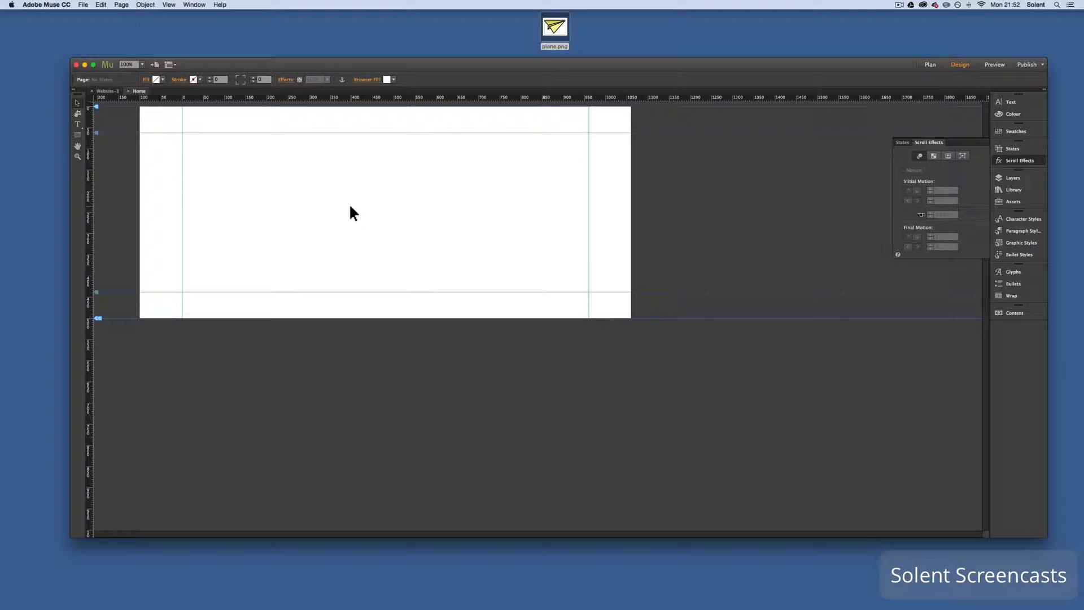
{"action": "left_click", "coordinate": [387, 80]}
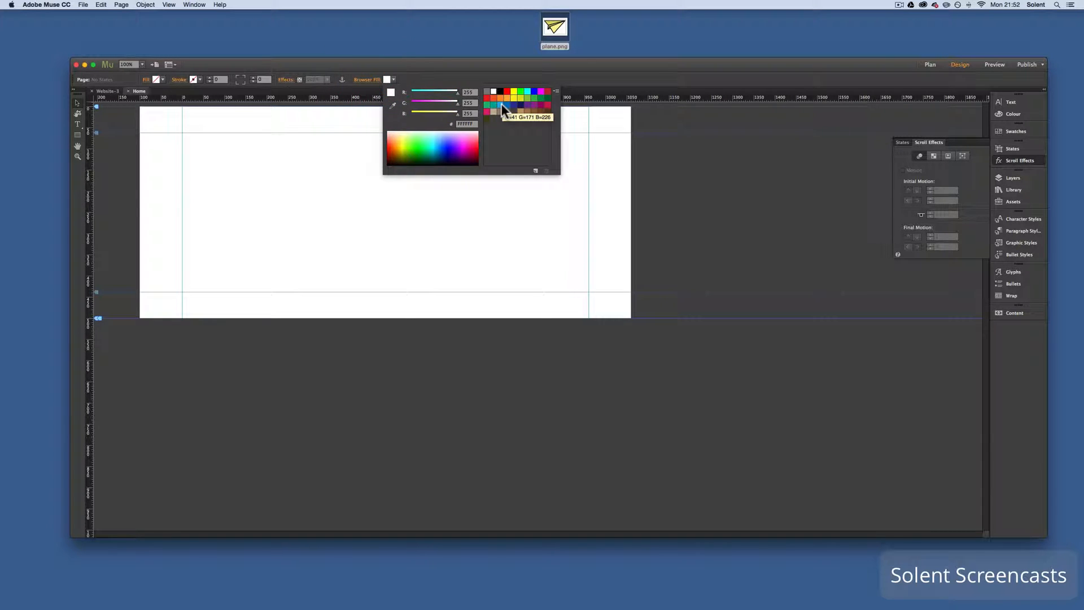
{"action": "left_click", "coordinate": [501, 105]}
{"action": "left_click", "coordinate": [493, 229]}
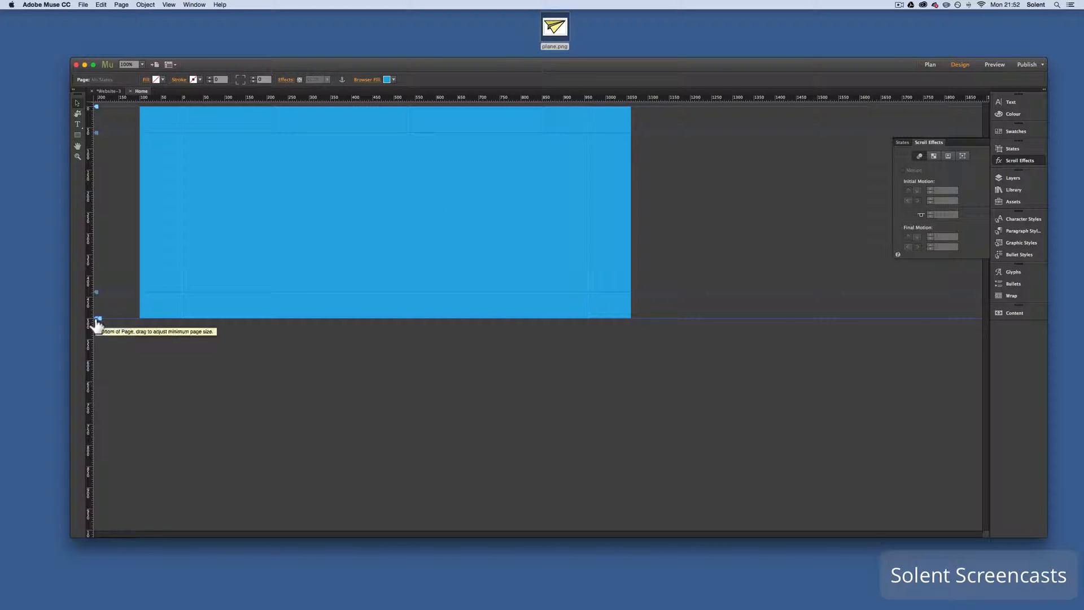
Lengthen the Home page by lowering its bottom boundary, and place plane.png from the desktop on the page
{"action": "left_click_drag", "start_coordinate": [97, 323], "coordinate": [113, 574]}
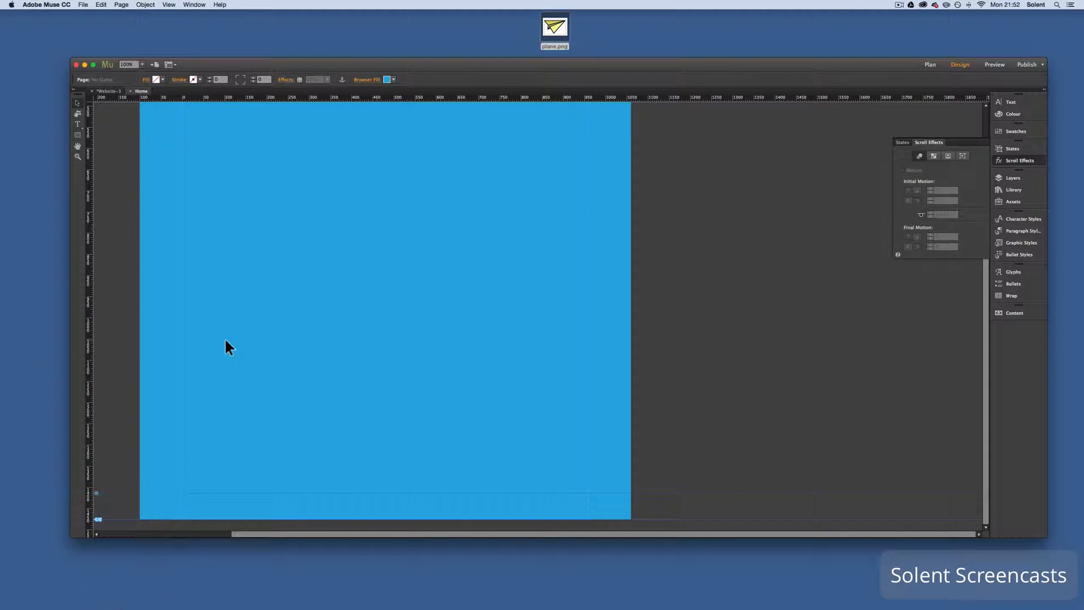
{"action": "scroll", "coordinate": [225, 341], "scroll_direction": "up", "scroll_amount": 10}
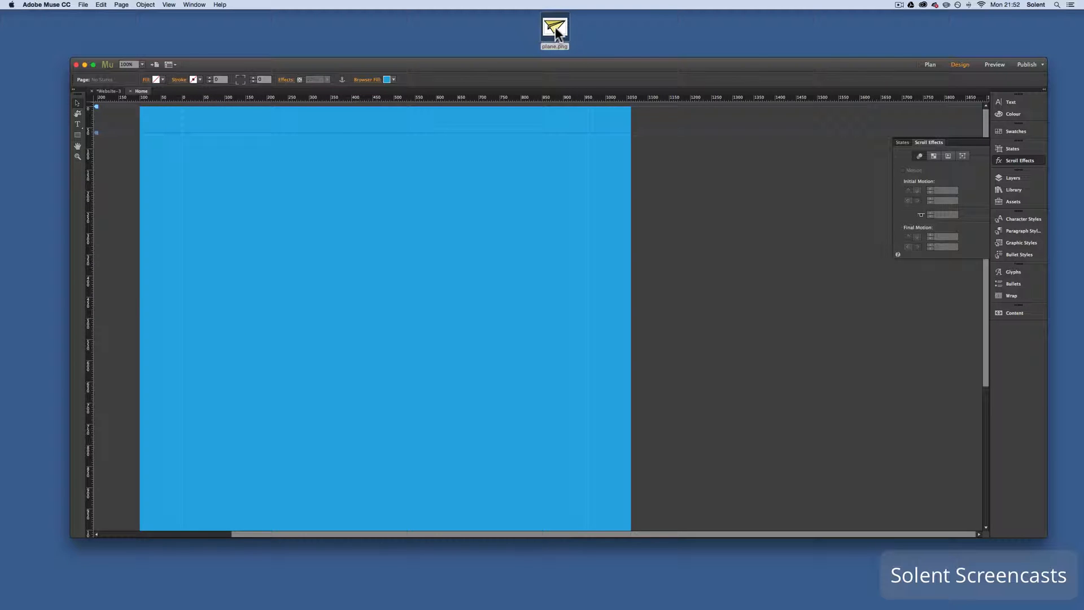
{"action": "left_click_drag", "start_coordinate": [557, 29], "coordinate": [220, 278]}
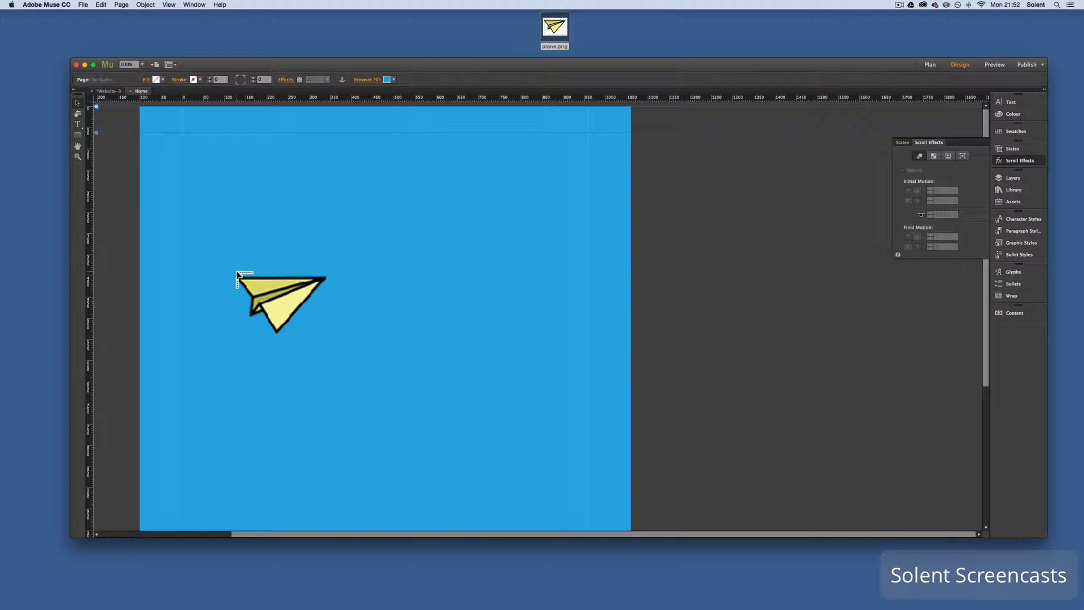
{"action": "left_click", "coordinate": [236, 271]}
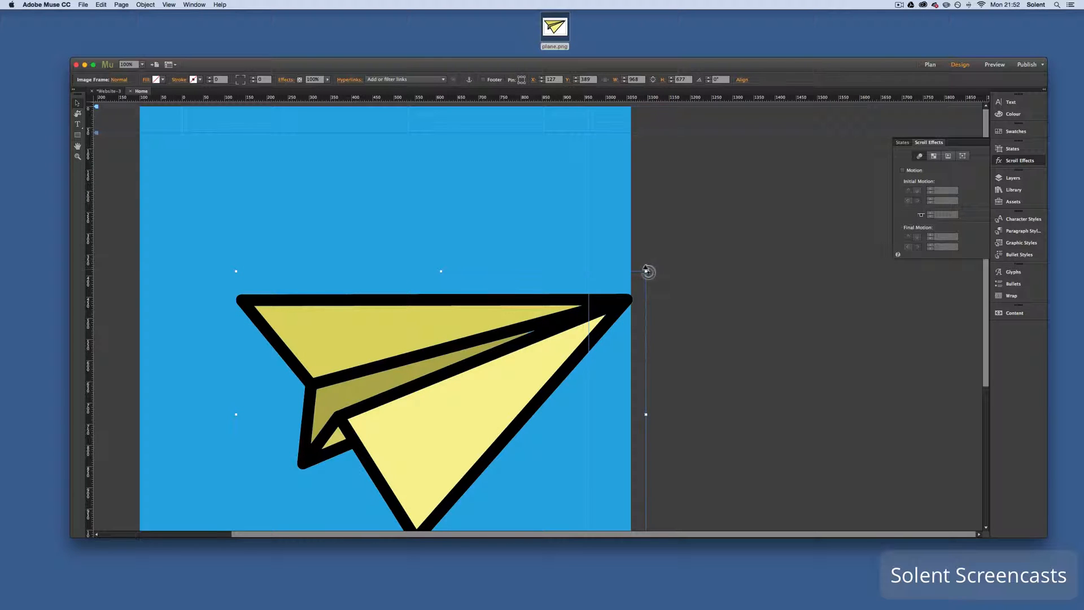
Shrink the plane image to about 345 × 303 px and move it just outside the page's left edge, at about X -459, Y 226
{"action": "left_click_drag", "start_coordinate": [646, 273], "coordinate": [382, 430]}
{"action": "scroll", "coordinate": [369, 363], "scroll_direction": "left", "scroll_amount": 5}
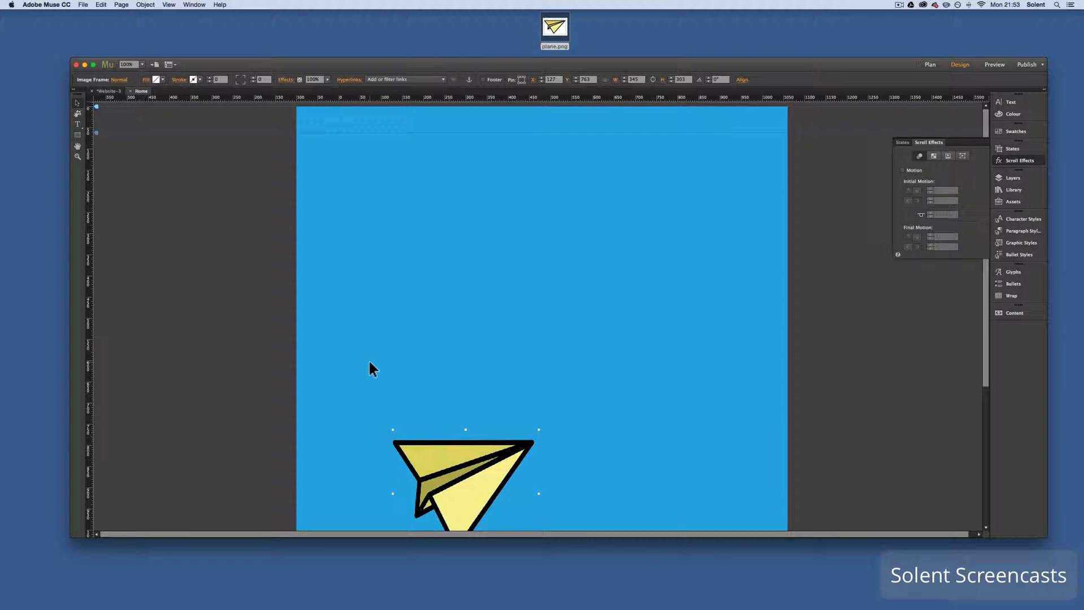
{"action": "scroll", "coordinate": [369, 363], "scroll_direction": "down", "scroll_amount": 3}
{"action": "left_click_drag", "start_coordinate": [479, 398], "coordinate": [233, 259]}
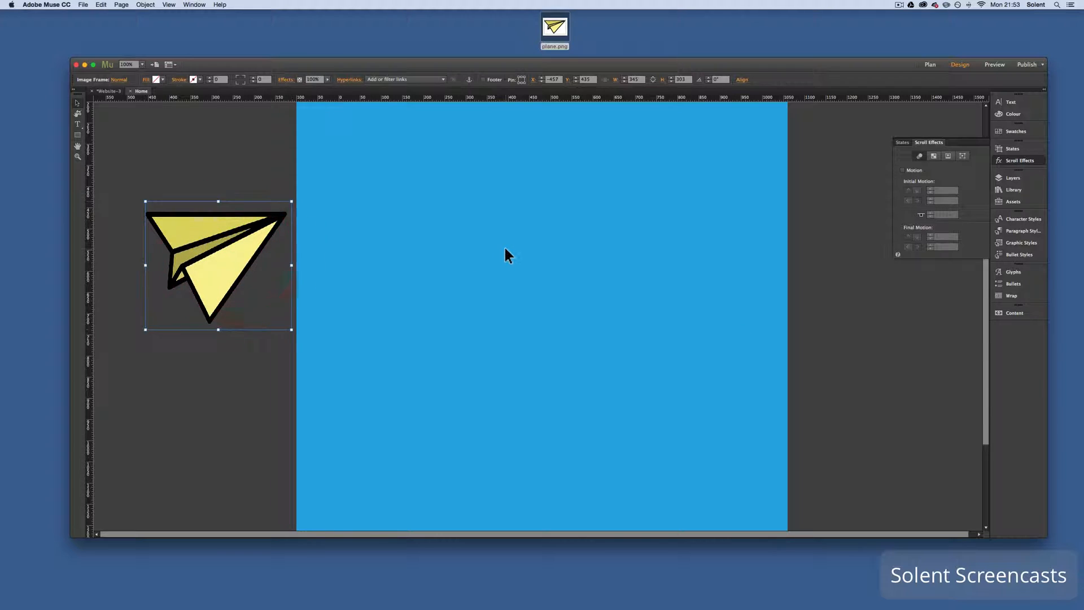
{"action": "scroll", "coordinate": [504, 246], "scroll_direction": "up", "scroll_amount": 3}
{"action": "left_click_drag", "start_coordinate": [253, 343], "coordinate": [254, 254]}
Review the available scroll effect types and enable the Motion effect for the plane image
{"action": "left_click", "coordinate": [982, 141]}
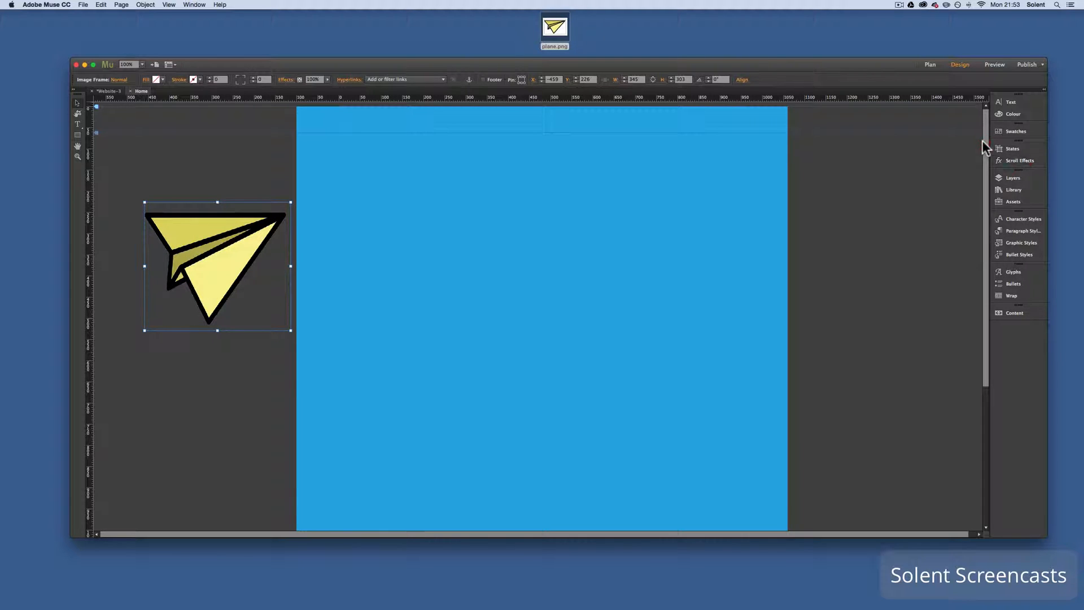
{"action": "left_click", "coordinate": [1008, 160]}
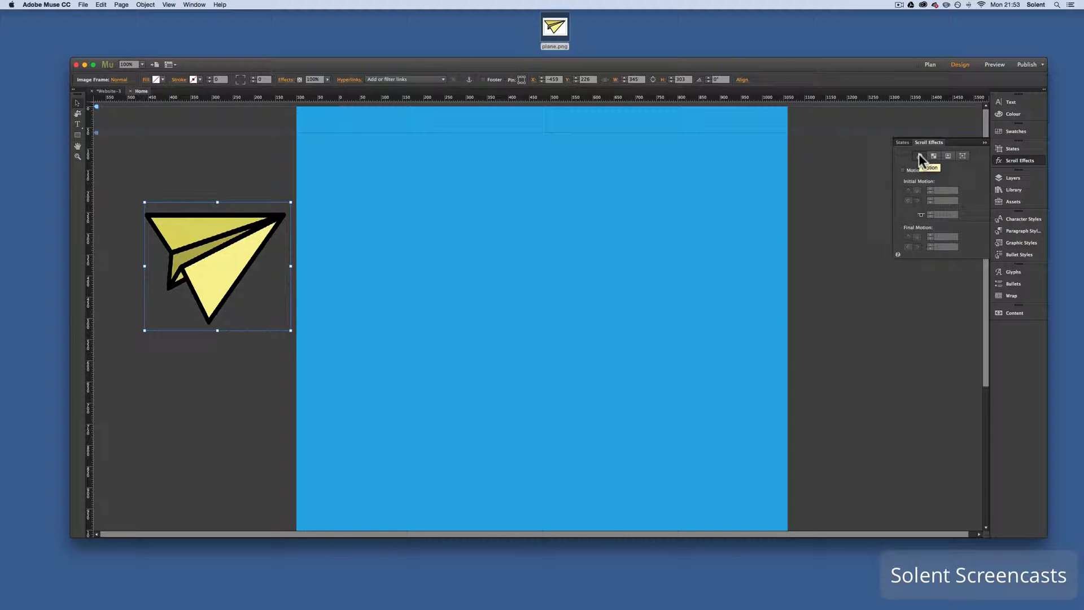
{"action": "left_click", "coordinate": [934, 157]}
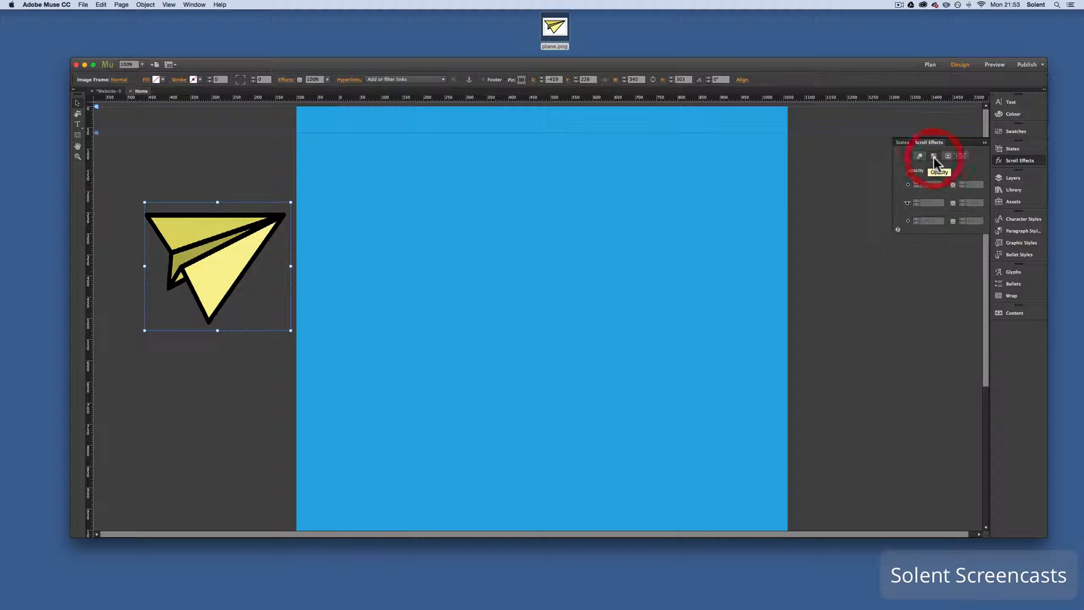
{"action": "left_click", "coordinate": [947, 157]}
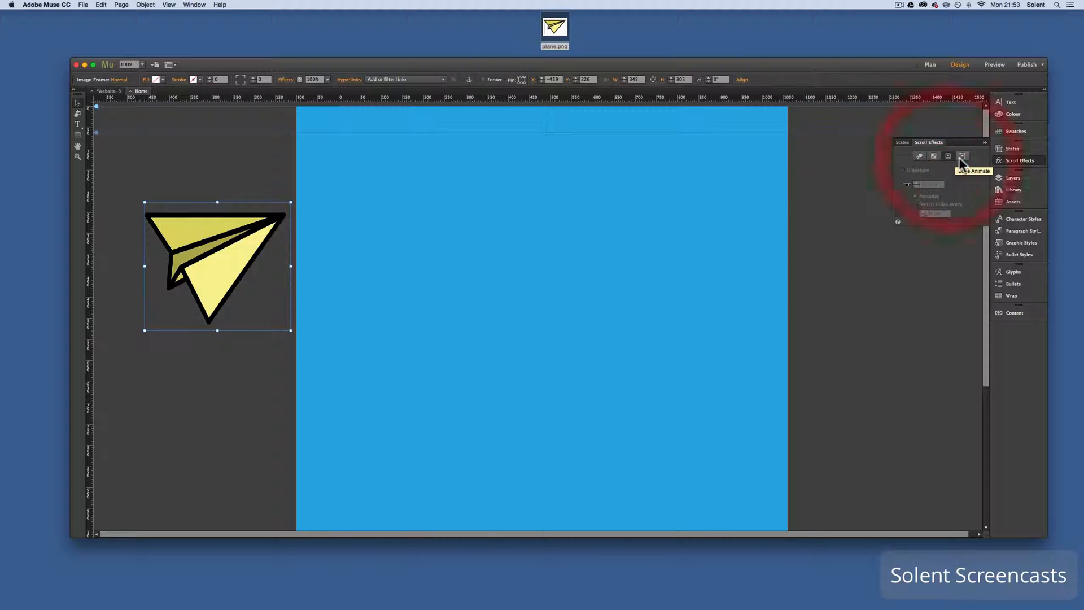
{"action": "left_click", "coordinate": [962, 157]}
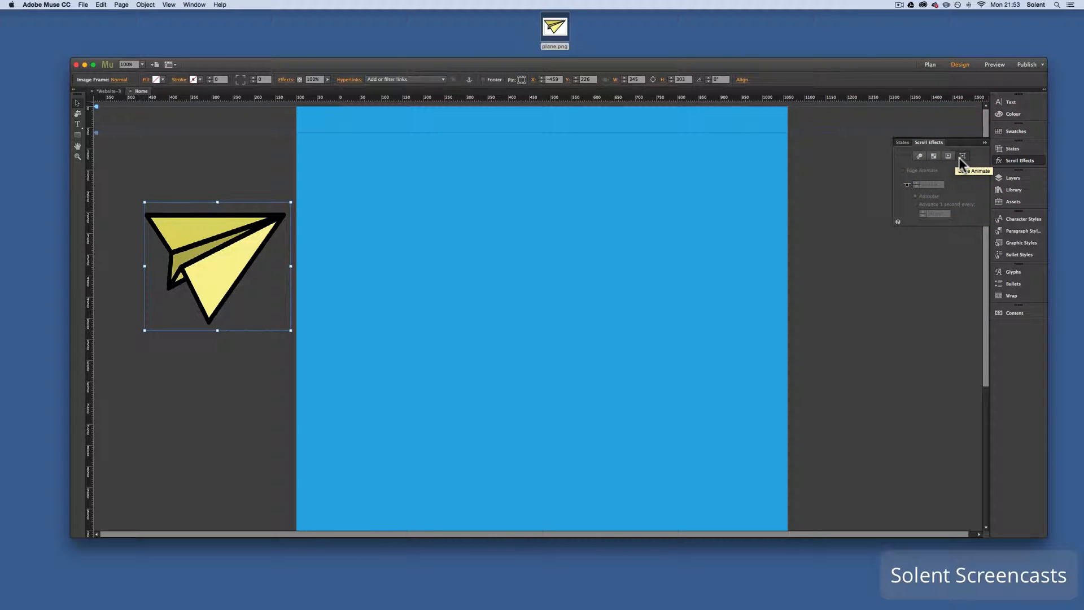
{"action": "left_click", "coordinate": [919, 156]}
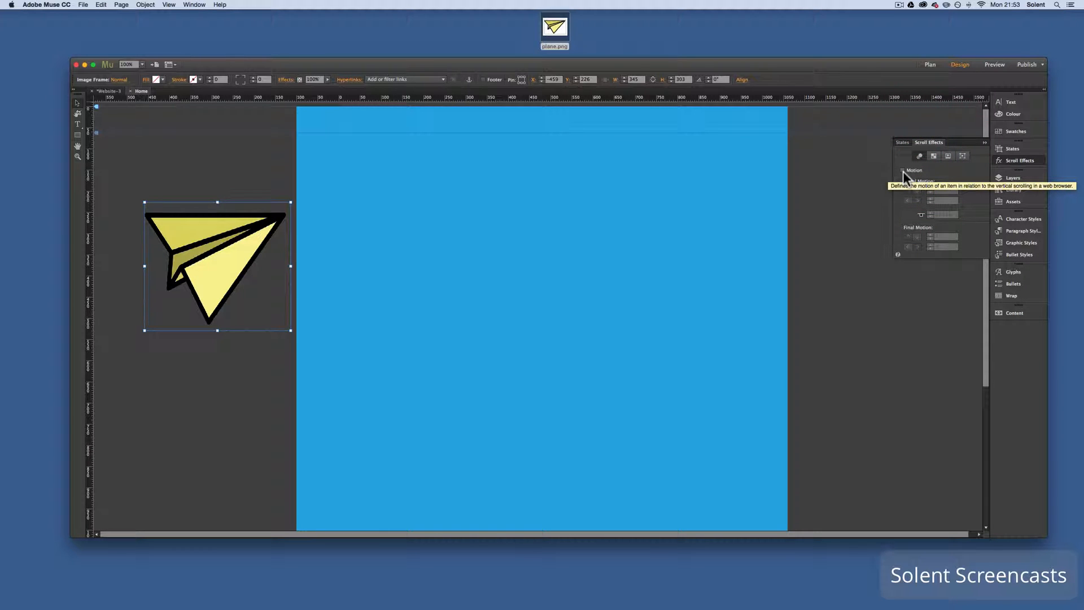
{"action": "left_click", "coordinate": [903, 171]}
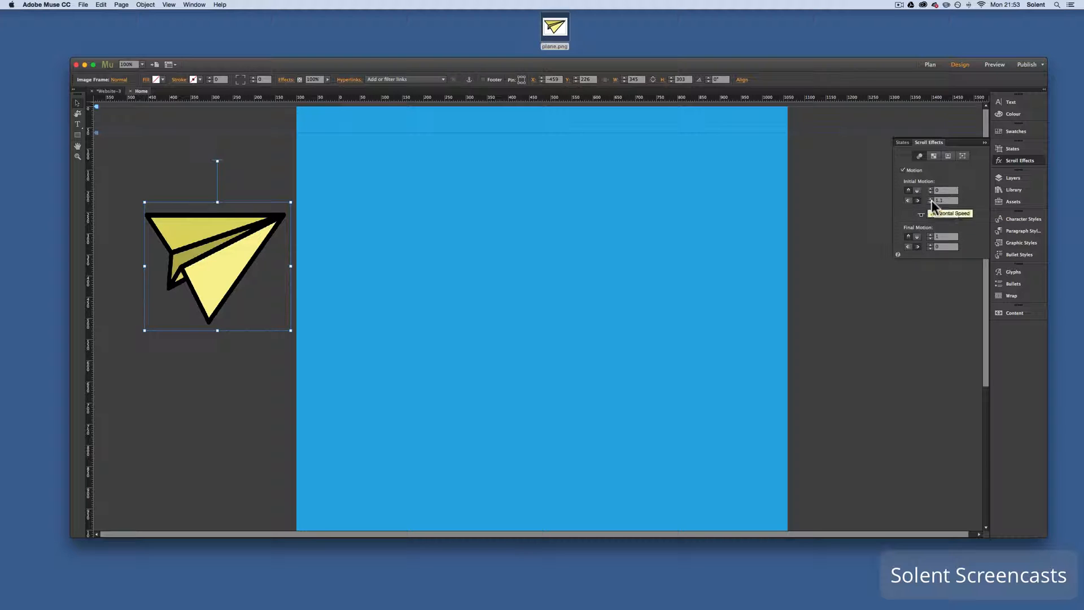
Set the horizontal speed of the plane's initial motion to 5
{"action": "left_click", "coordinate": [930, 203]}
{"action": "left_click", "coordinate": [930, 203]}
{"action": "left_click", "coordinate": [931, 198]}
{"action": "left_click", "coordinate": [931, 202]}
{"action": "left_click", "coordinate": [931, 202]}
{"action": "left_click", "coordinate": [931, 202]}
{"action": "left_click", "coordinate": [931, 199]}
{"action": "left_click", "coordinate": [931, 199]}
{"action": "left_click", "coordinate": [931, 199]}
{"action": "left_click", "coordinate": [931, 199]}
{"action": "left_click", "coordinate": [931, 198]}
{"action": "left_click", "coordinate": [932, 199]}
{"action": "left_click", "coordinate": [932, 199]}
{"action": "left_click_drag", "start_coordinate": [945, 201], "coordinate": [926, 199]}
{"action": "type", "text": "5"}
{"action": "left_click", "coordinate": [930, 209]}
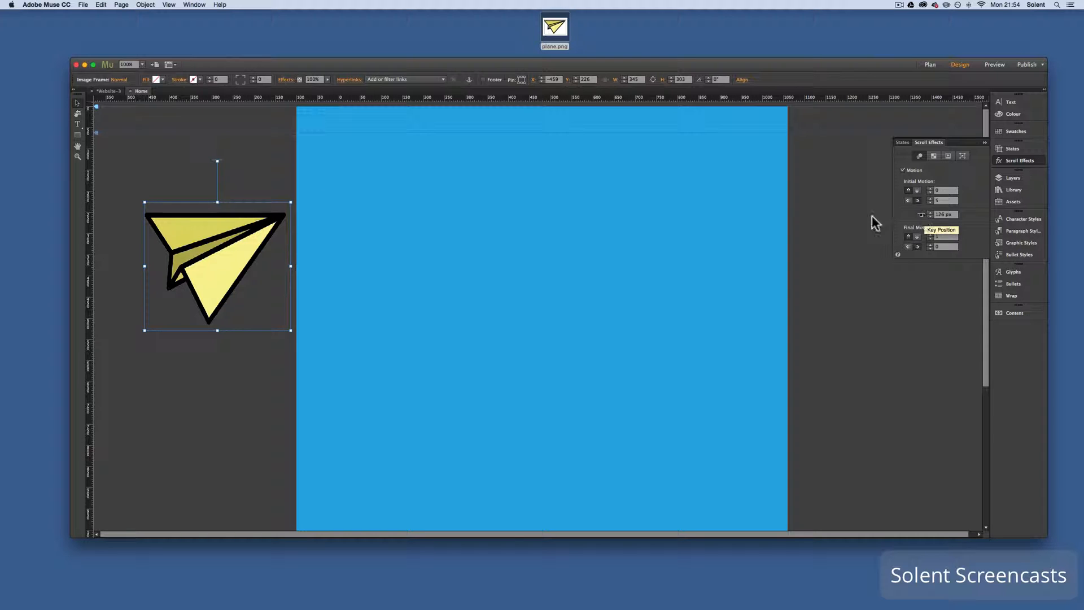
Raise the plane's motion key position above the image and set its final motion to 0 vertically and 5 horizontally to the right
{"action": "left_click_drag", "start_coordinate": [217, 161], "coordinate": [218, 135]}
{"action": "left_click_drag", "start_coordinate": [220, 176], "coordinate": [218, 170]}
{"action": "left_click_drag", "start_coordinate": [218, 169], "coordinate": [217, 133]}
{"action": "left_click", "coordinate": [942, 236]}
{"action": "left_click", "coordinate": [920, 247]}
{"action": "type", "text": "5"}
{"action": "left_click", "coordinate": [840, 259]}
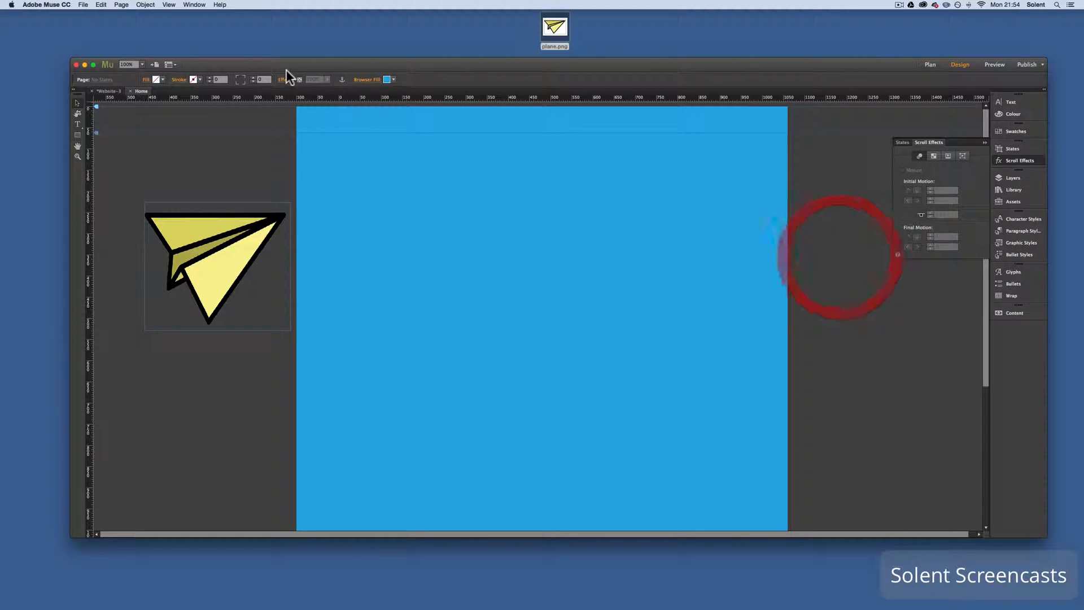
Preview the page in the browser, shorten the browser window to check the plane's flight, and return to the Muse design
{"action": "left_click", "coordinate": [84, 5]}
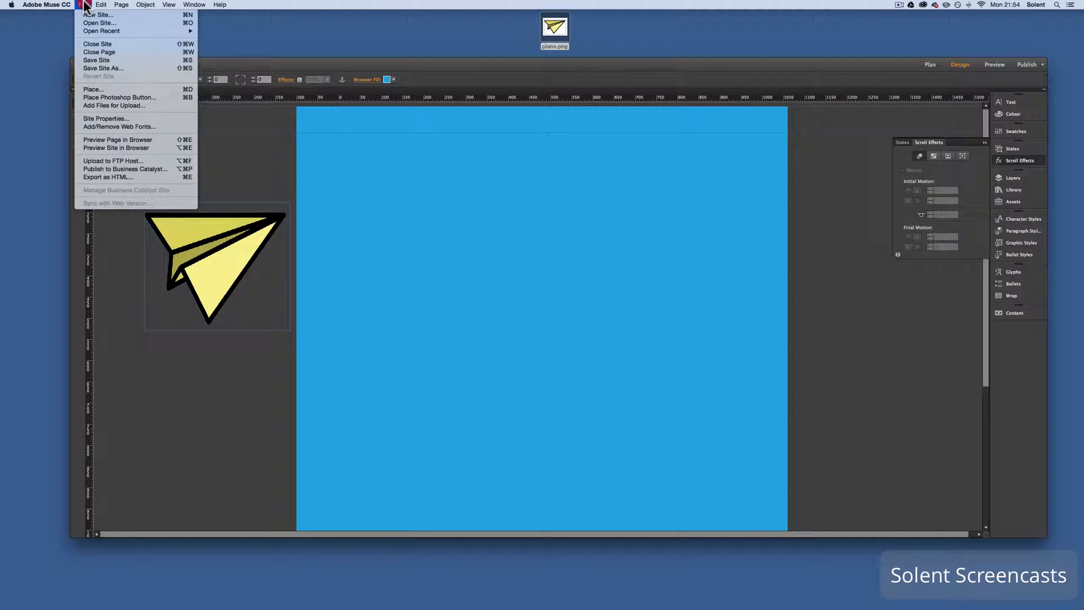
{"action": "left_click", "coordinate": [119, 139]}
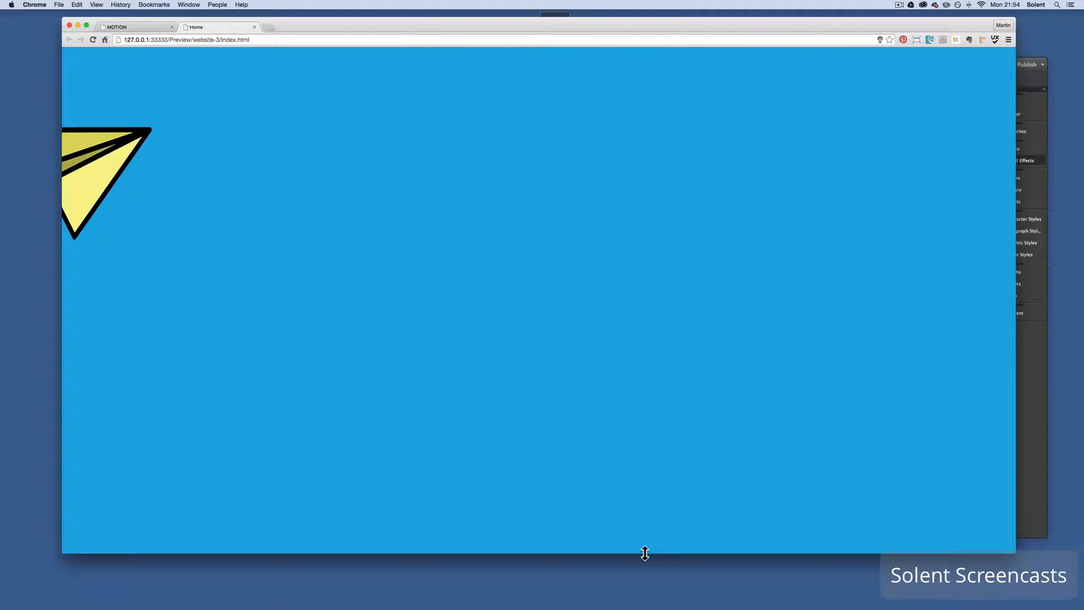
{"action": "left_click_drag", "start_coordinate": [645, 553], "coordinate": [635, 352]}
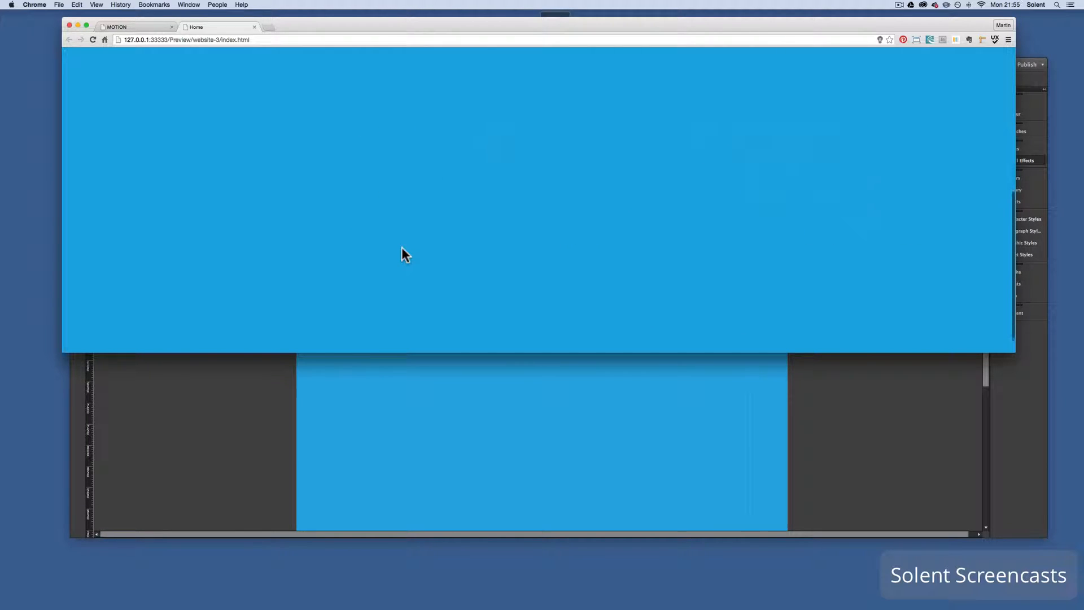
{"action": "left_click", "coordinate": [477, 390]}
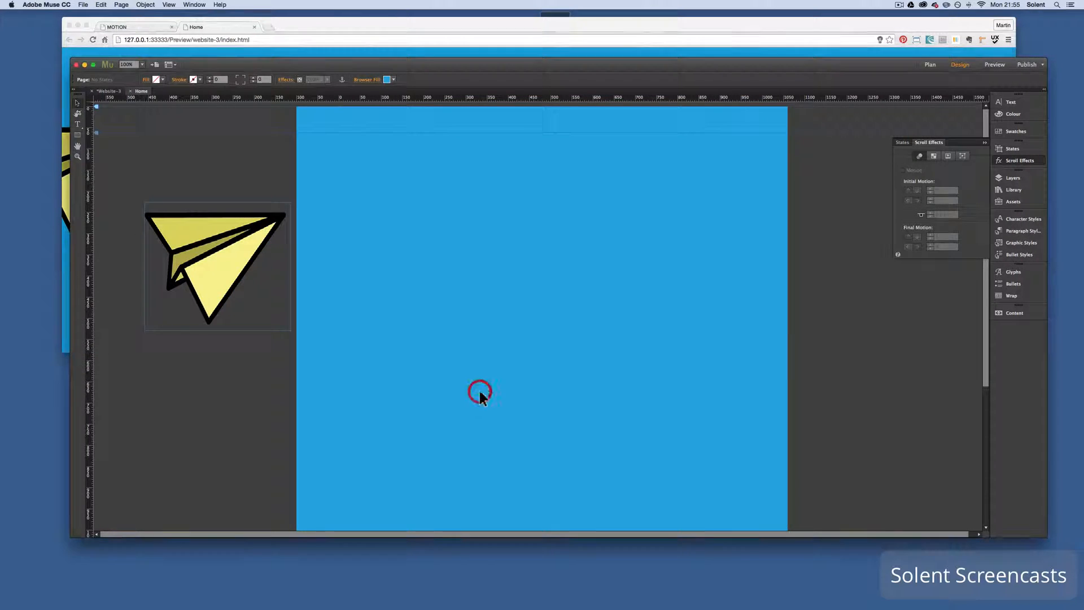
Move the plane image farther left to about X -716, Y 232 and preview the page in the browser
{"action": "left_click_drag", "start_coordinate": [244, 281], "coordinate": [136, 263]}
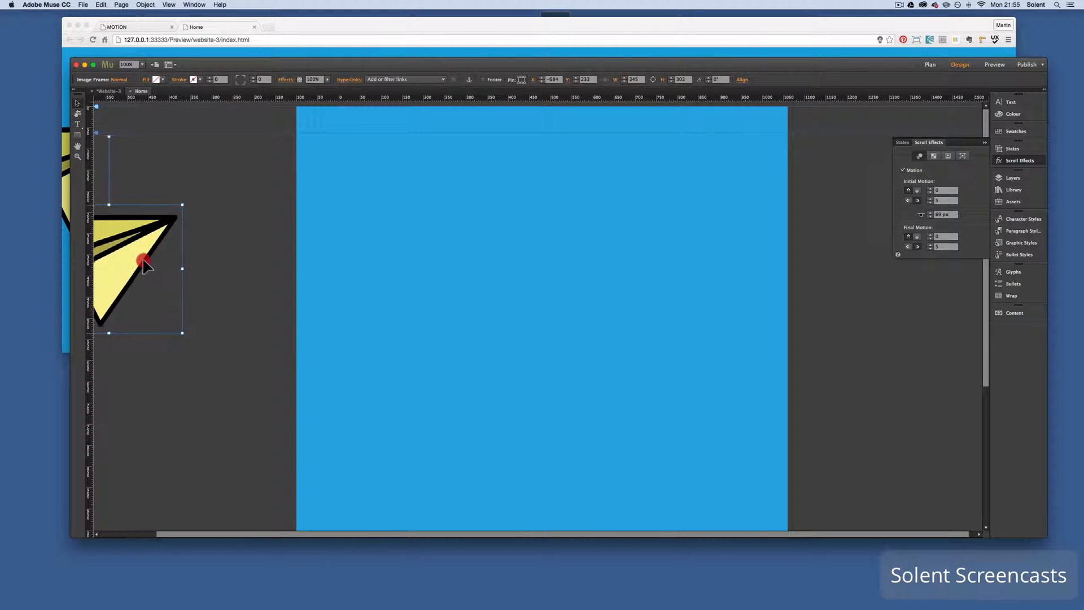
{"action": "left_click", "coordinate": [90, 5]}
{"action": "left_click", "coordinate": [130, 139]}
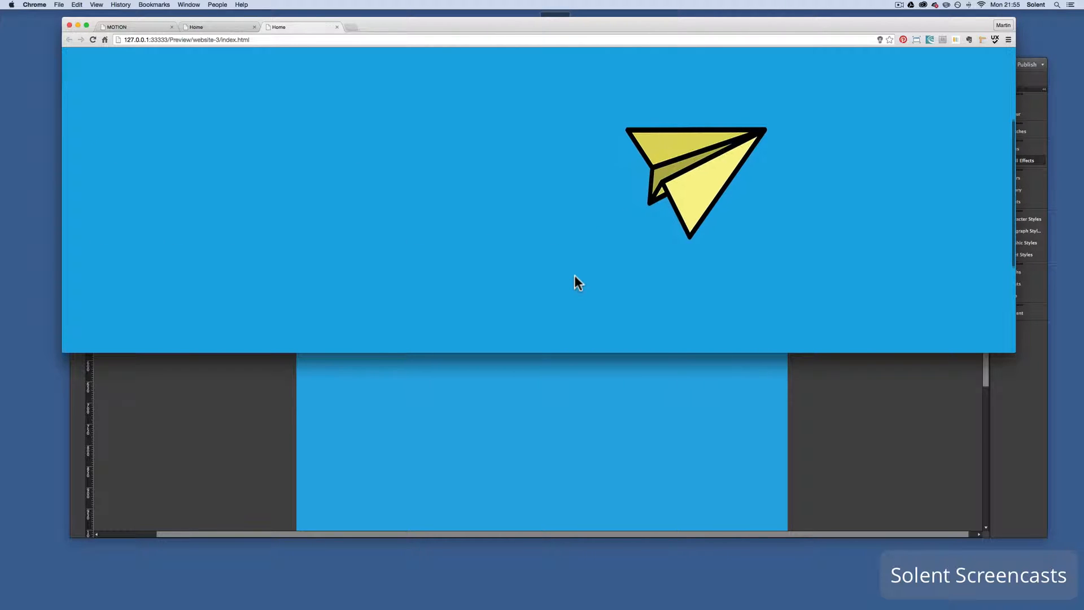
{"action": "left_click", "coordinate": [573, 442]}
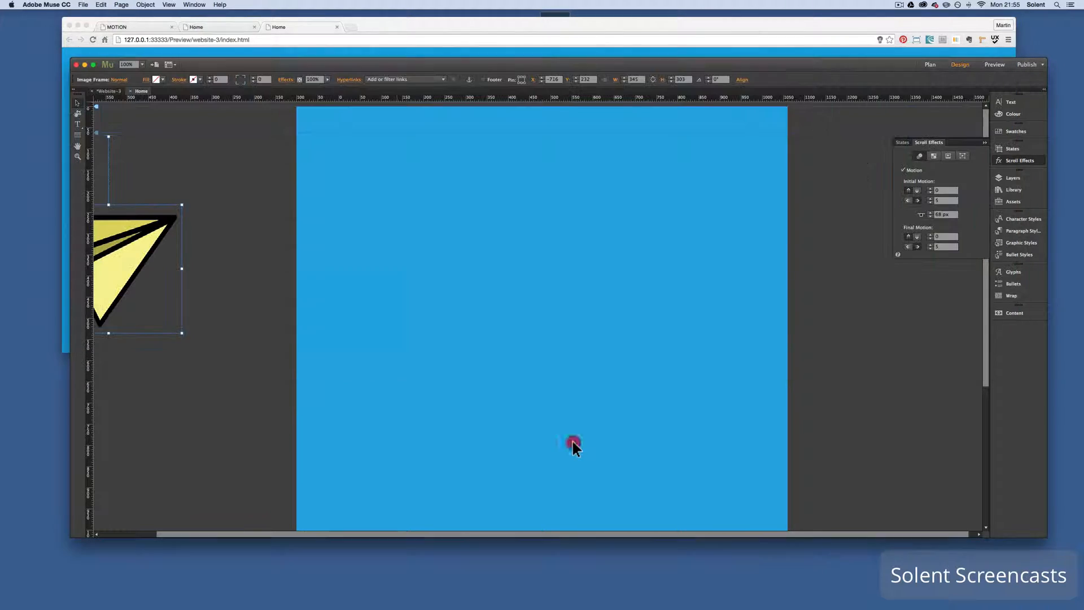
{"action": "left_click", "coordinate": [572, 439]}
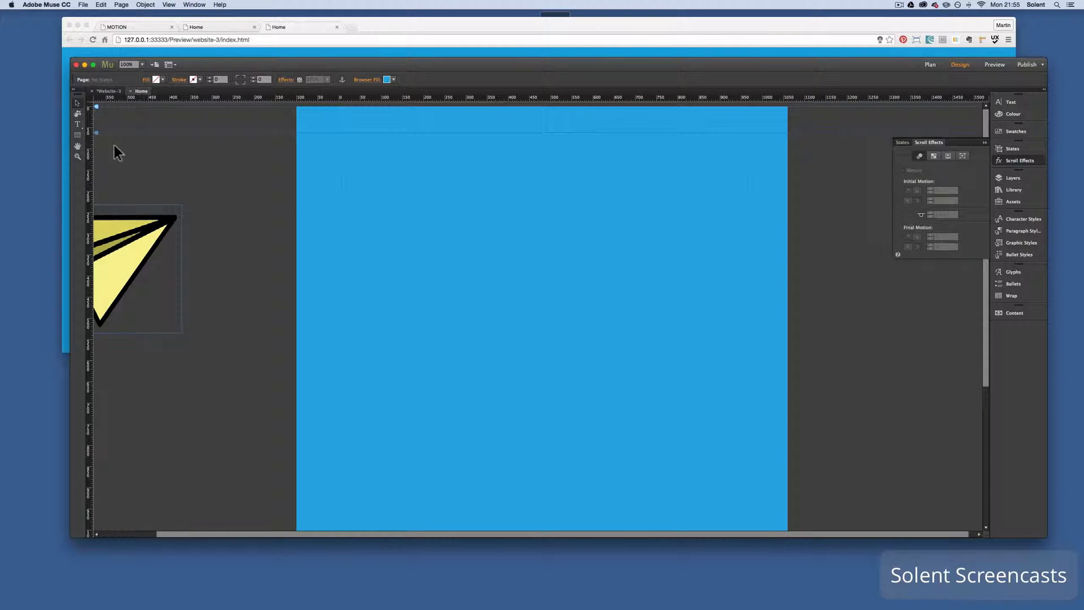
Draw a text frame about 740 px wide in the page's lower area, with text size 90, white colour and centre alignment
{"action": "left_click", "coordinate": [78, 125]}
{"action": "left_click_drag", "start_coordinate": [402, 355], "coordinate": [719, 460]}
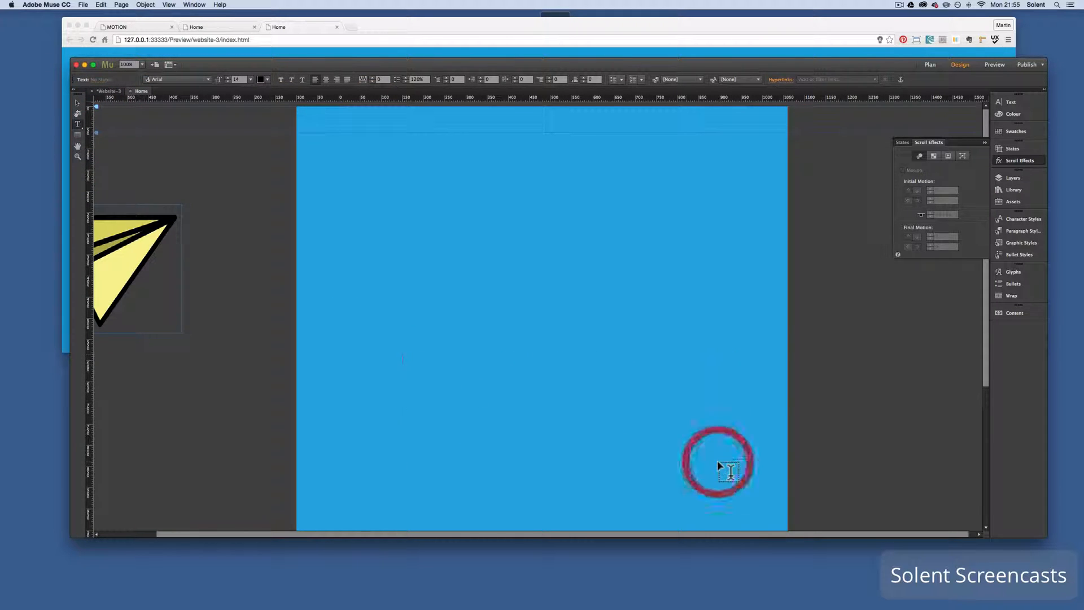
{"action": "left_click", "coordinate": [240, 79]}
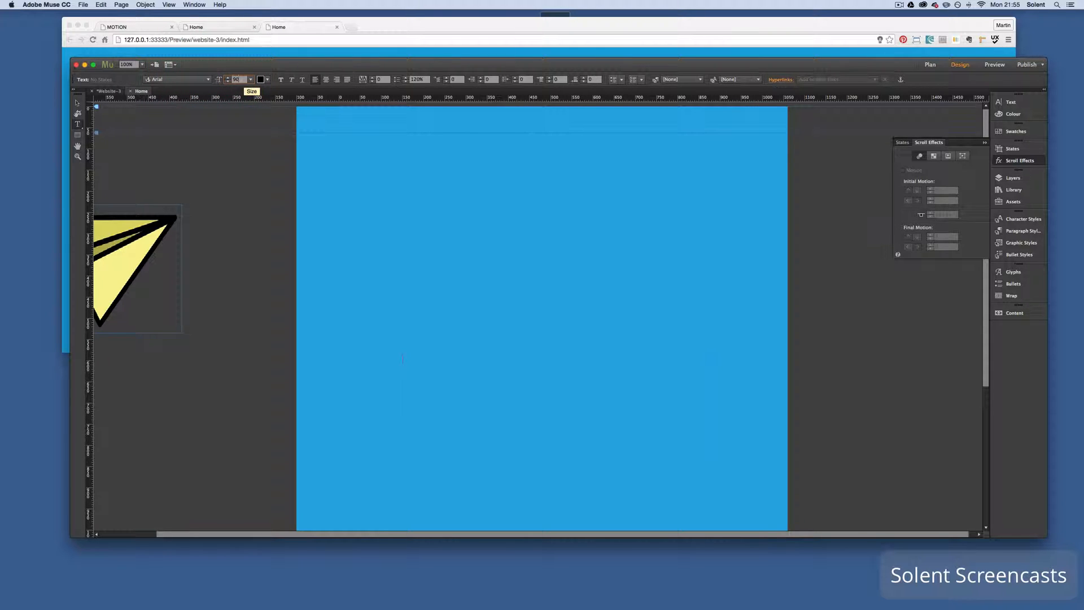
{"action": "left_click", "coordinate": [260, 79]}
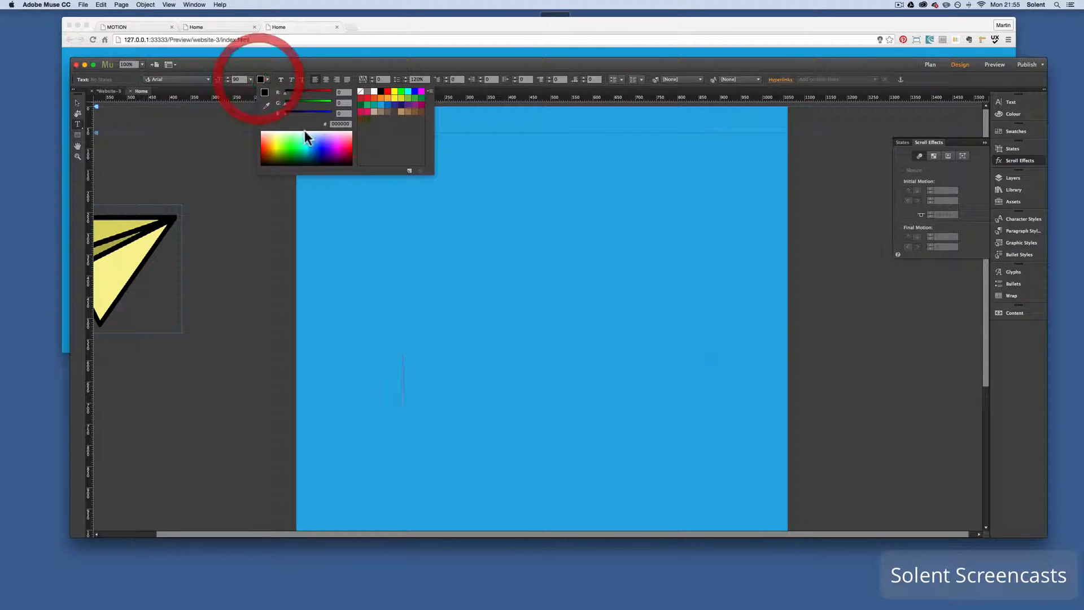
{"action": "left_click", "coordinate": [374, 90]}
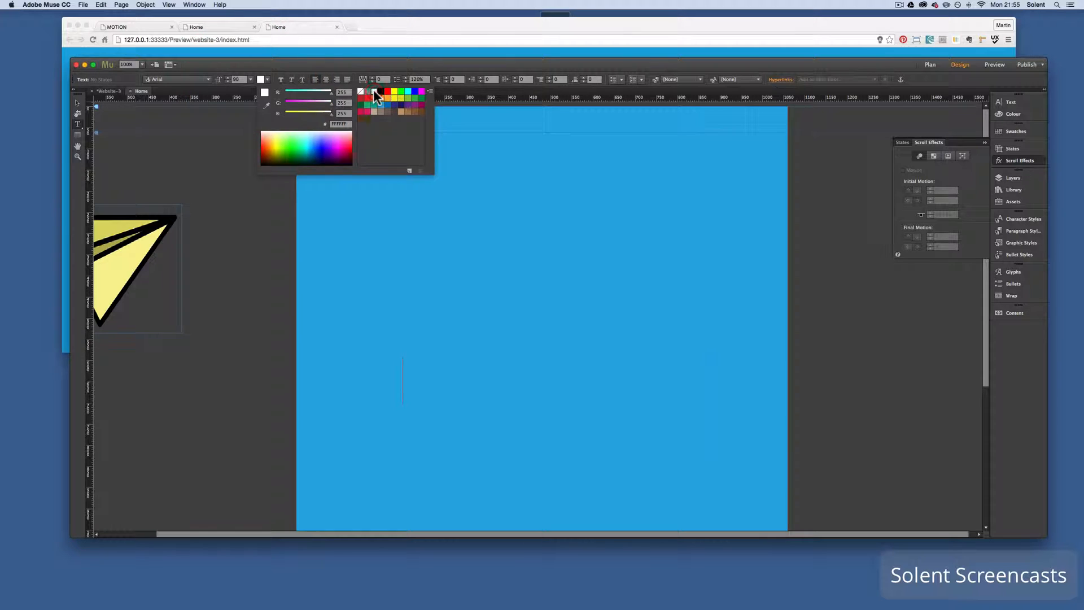
{"action": "left_click", "coordinate": [326, 80]}
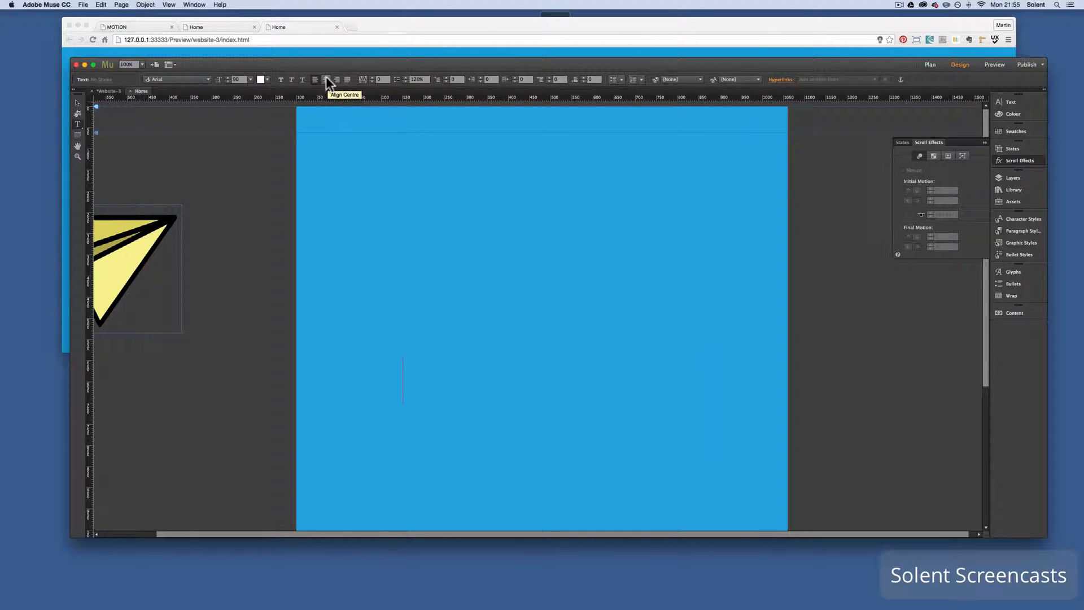
{"action": "left_click", "coordinate": [326, 79]}
Enter the text "Web Designer love making paper airplanes" in the new text frame
{"action": "type", "text": "Wed"}
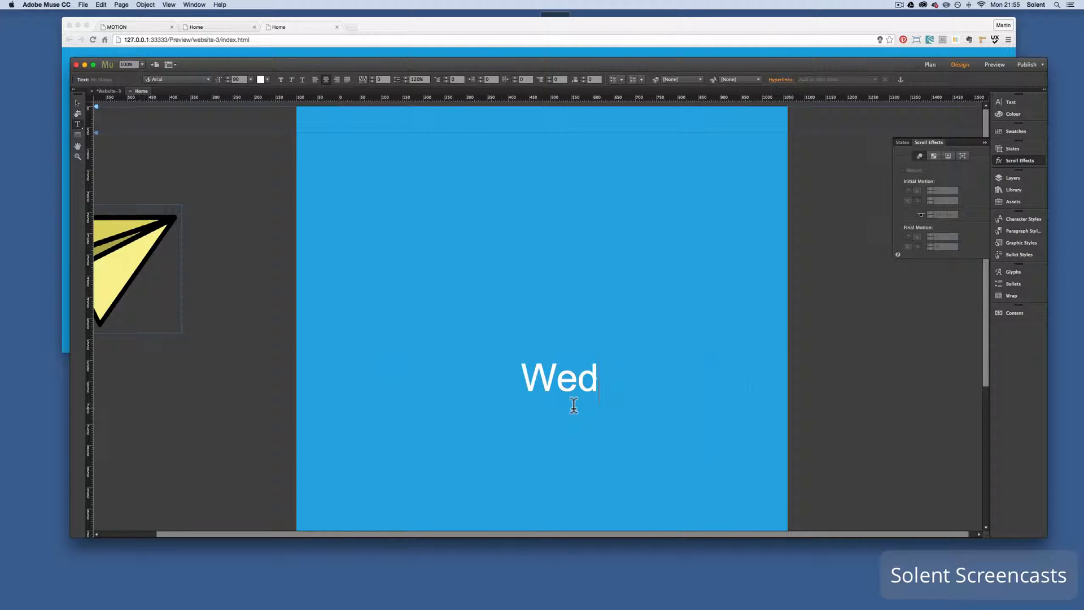
{"action": "key", "text": "BackSpace"}
{"action": "type", "text": "b Designer"}
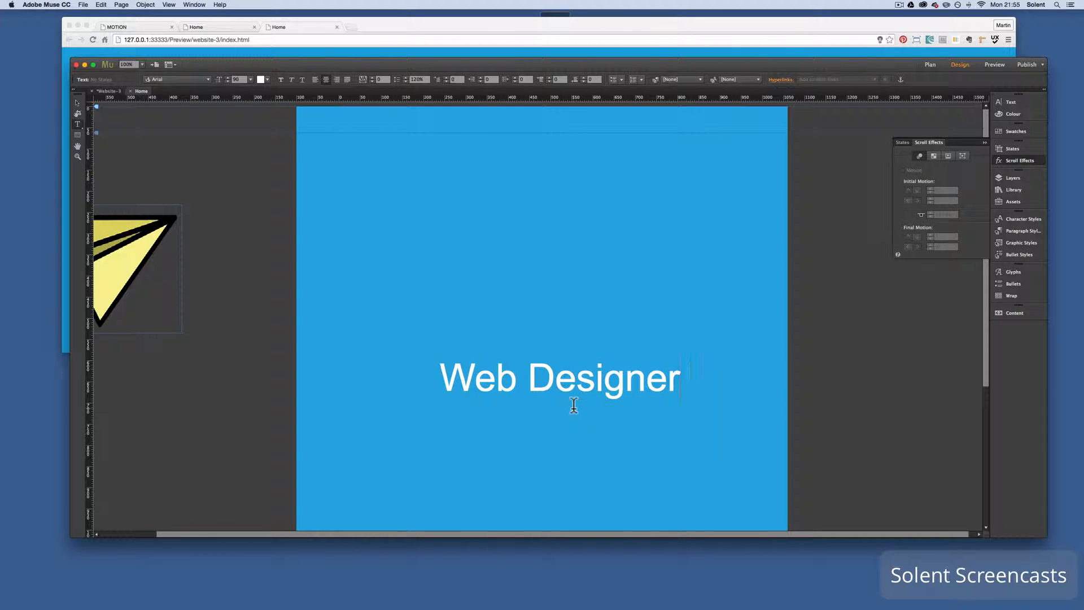
{"action": "type", "text": " love making p"}
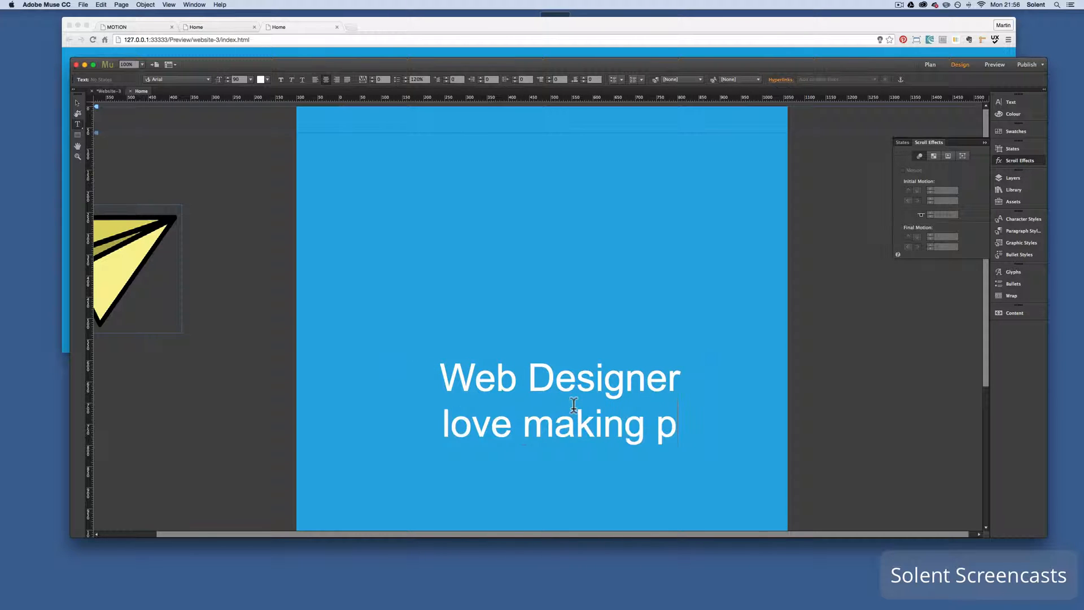
{"action": "type", "text": "aper airplanes"}
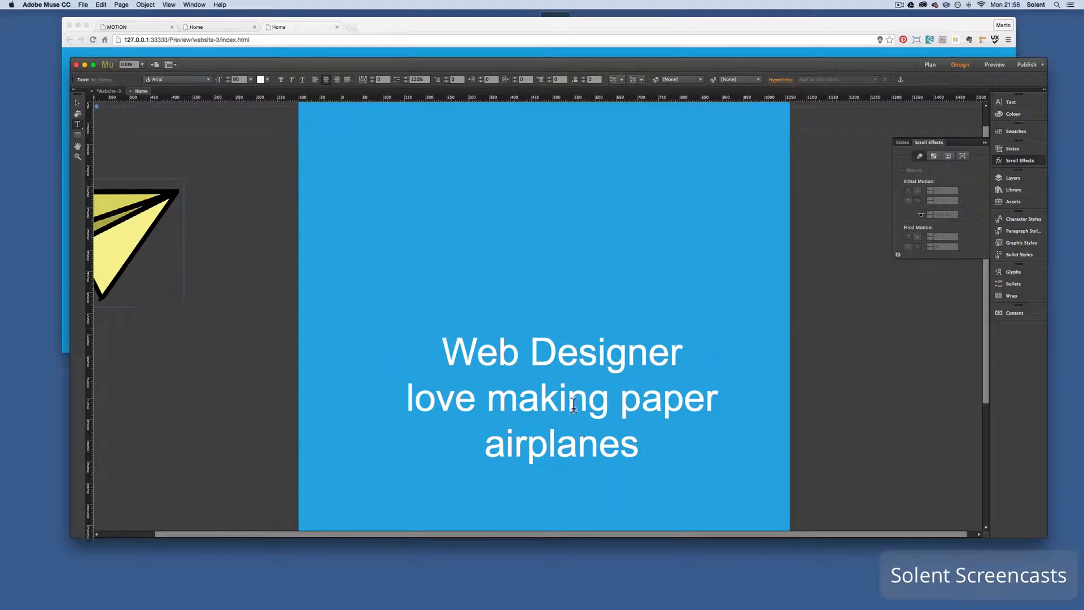
Move the text frame slightly left and down to about X 113, Y 595
{"action": "scroll", "coordinate": [671, 344], "scroll_direction": "down", "scroll_amount": 5}
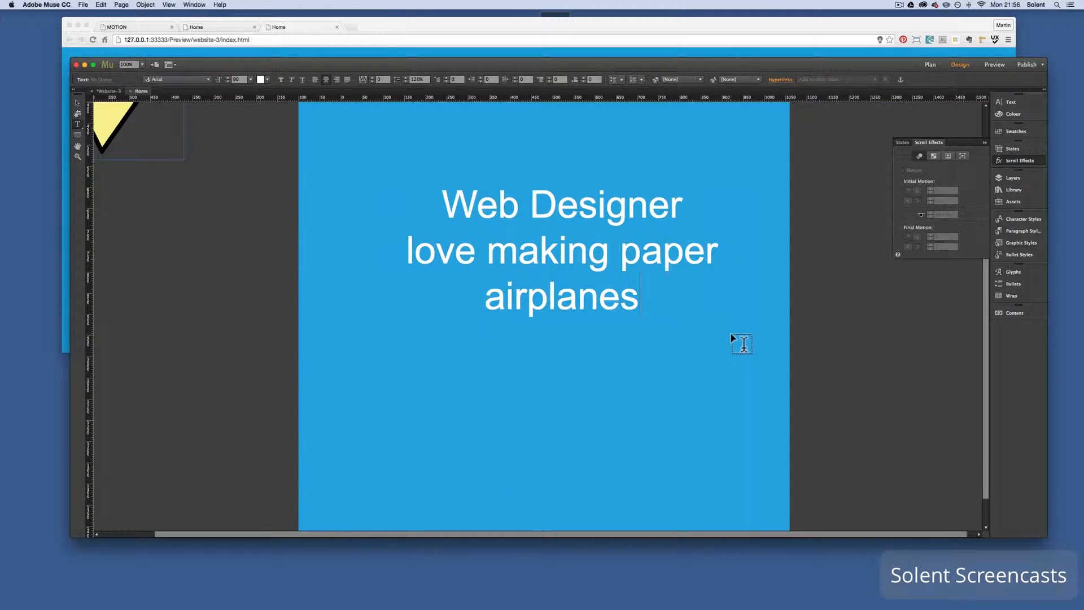
{"action": "scroll", "coordinate": [731, 332], "scroll_direction": "up", "scroll_amount": 4}
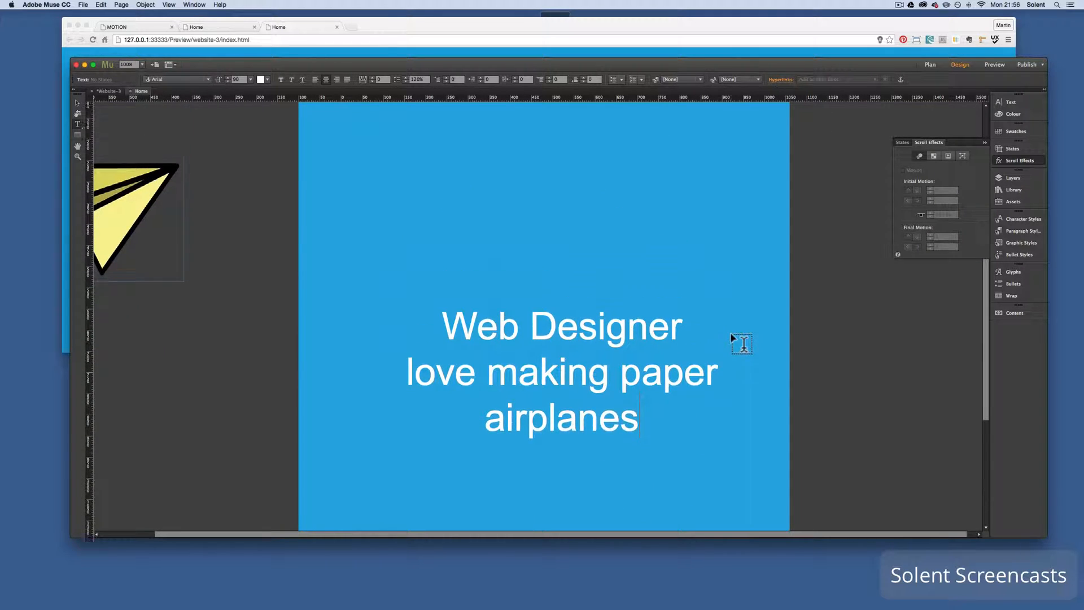
{"action": "left_click", "coordinate": [78, 104]}
{"action": "left_click", "coordinate": [500, 402]}
{"action": "mouse_move", "coordinate": [527, 413]}
{"action": "left_mouse_down"}
{"action": "mouse_move", "coordinate": [525, 446]}
{"action": "mouse_move", "coordinate": [513, 417]}
{"action": "left_mouse_up"}
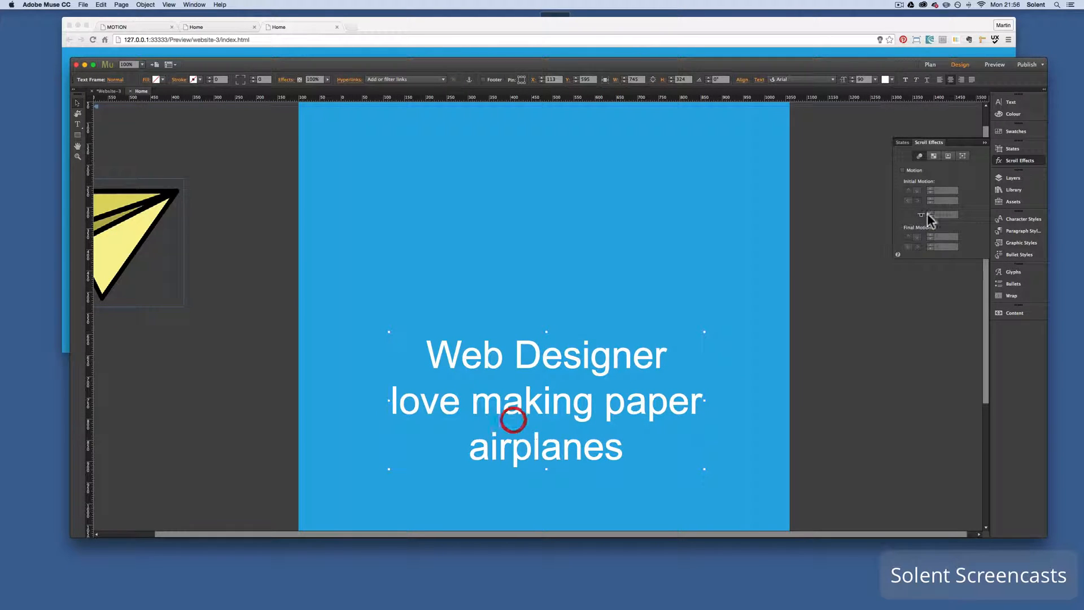
Enable the Opacity scroll effect for the text frame and raise its fade-in start position to about 355 px
{"action": "left_click", "coordinate": [934, 156]}
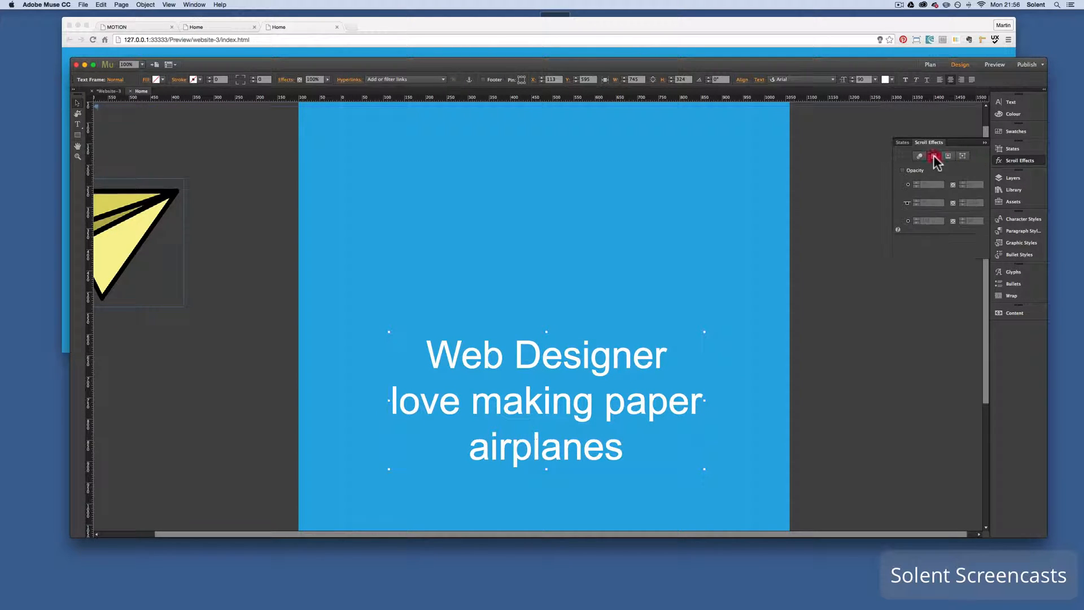
{"action": "left_click", "coordinate": [913, 170]}
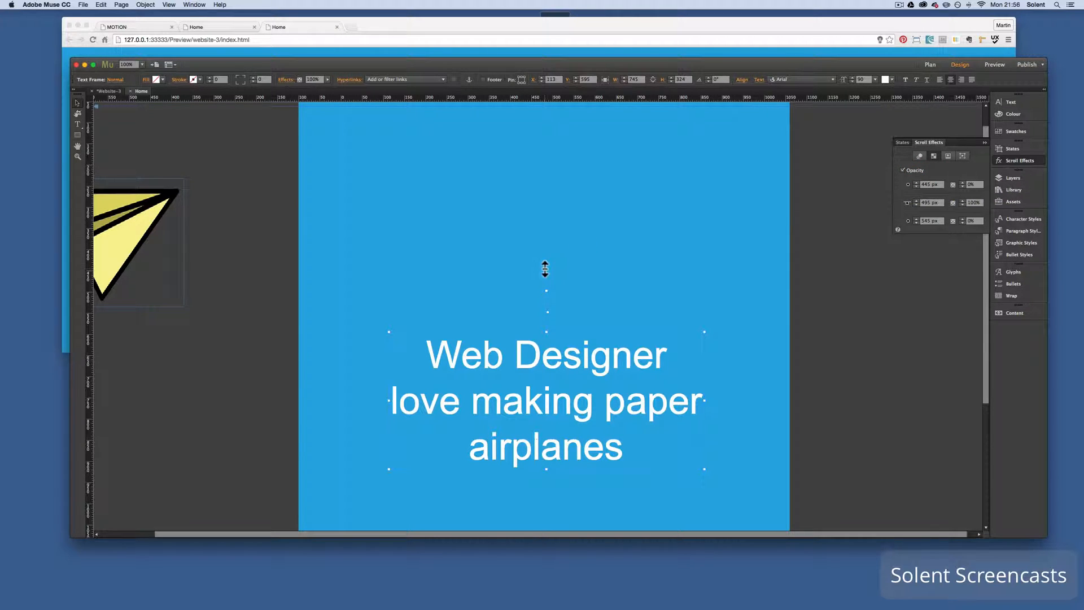
{"action": "left_click_drag", "start_coordinate": [544, 267], "coordinate": [546, 236]}
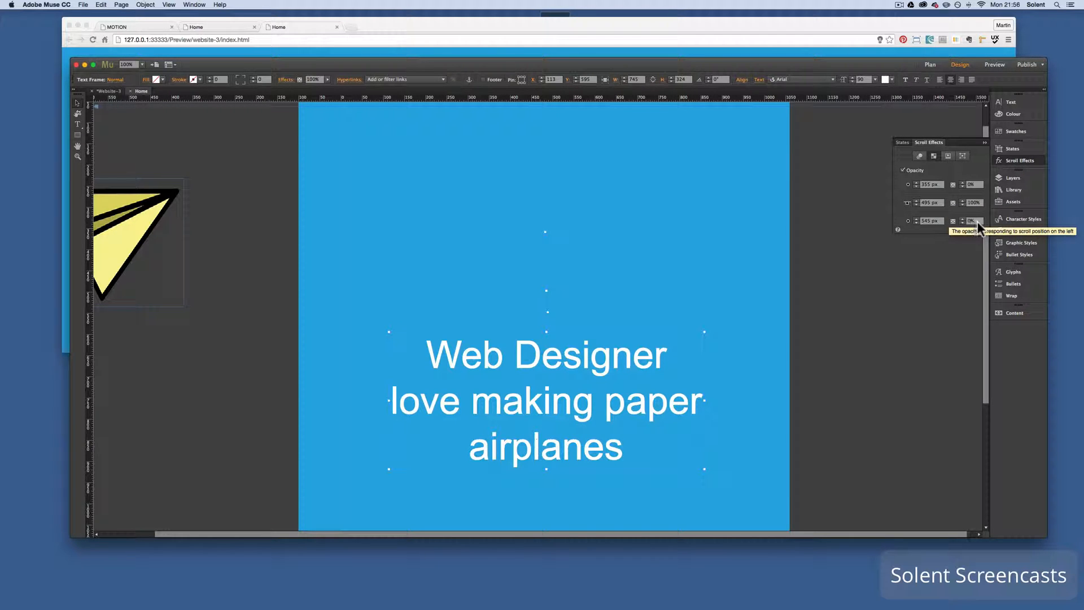
Set the text's final opacity to 96%, its opacity key position to about 485 px and its fade-in start to about 285 px
{"action": "left_click_drag", "start_coordinate": [978, 221], "coordinate": [950, 220]}
{"action": "type", "text": "100"}
{"action": "key", "text": "BackSpace"}
{"action": "key", "text": "BackSpace"}
{"action": "key", "text": "BackSpace"}
{"action": "type", "text": "96"}
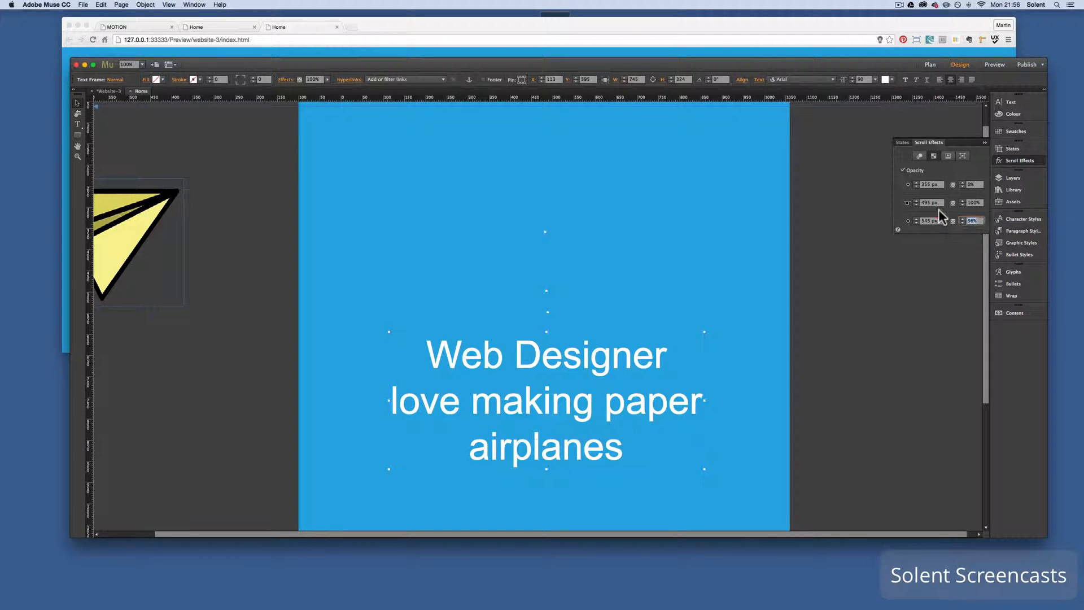
{"action": "key", "text": "Return"}
{"action": "left_click_drag", "start_coordinate": [548, 284], "coordinate": [547, 288]}
{"action": "left_click_drag", "start_coordinate": [546, 230], "coordinate": [545, 202]}
Preview the page in the browser, scroll it down and up to check the text fade, and return to the design
{"action": "left_click", "coordinate": [83, 5]}
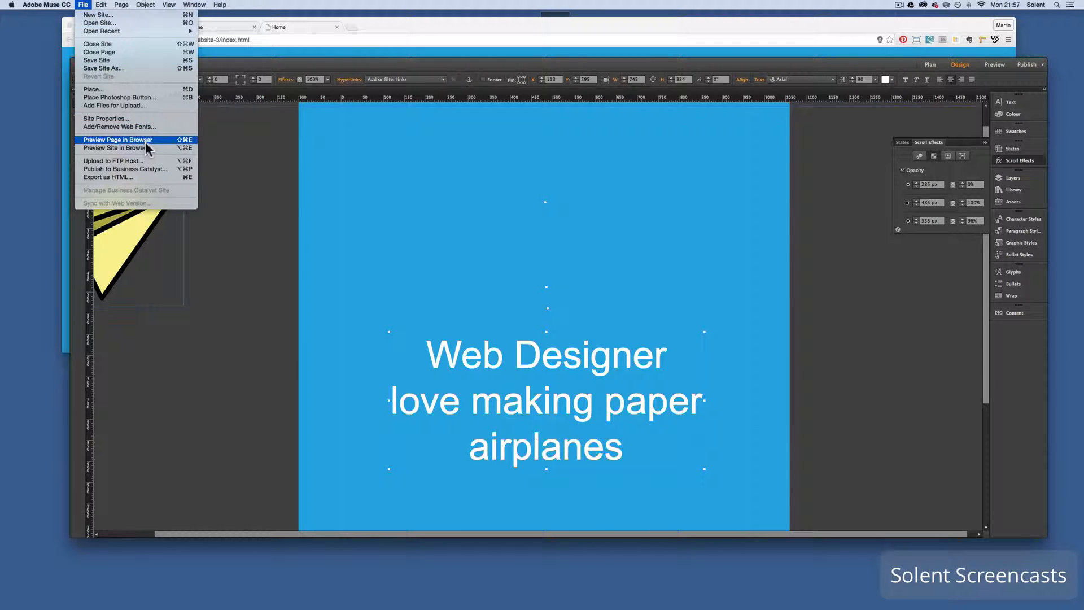
{"action": "left_click", "coordinate": [117, 140]}
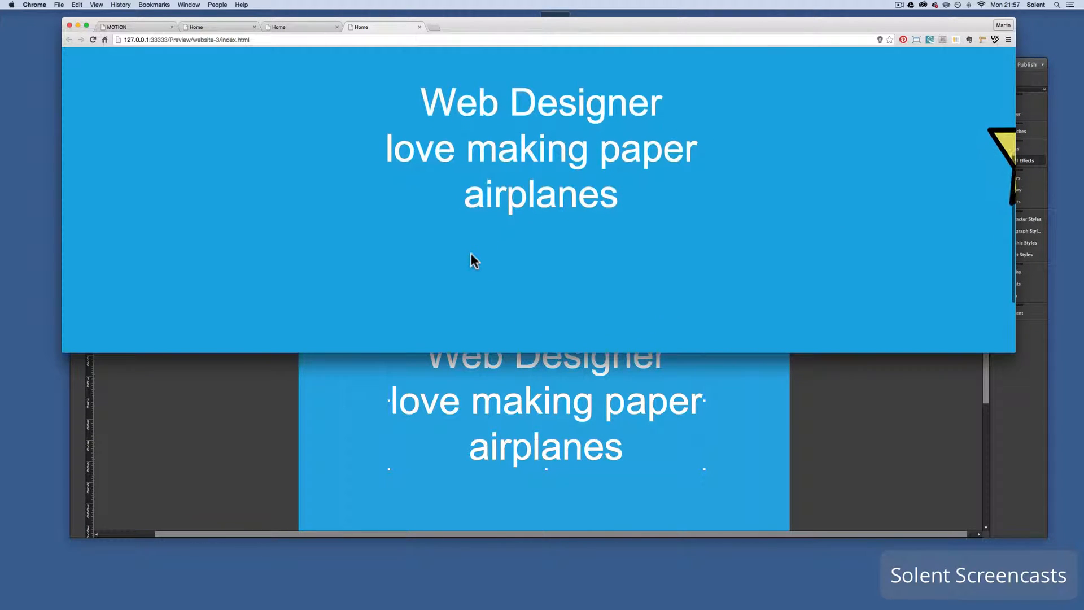
{"action": "scroll", "coordinate": [475, 261], "scroll_direction": "down", "scroll_amount": 5}
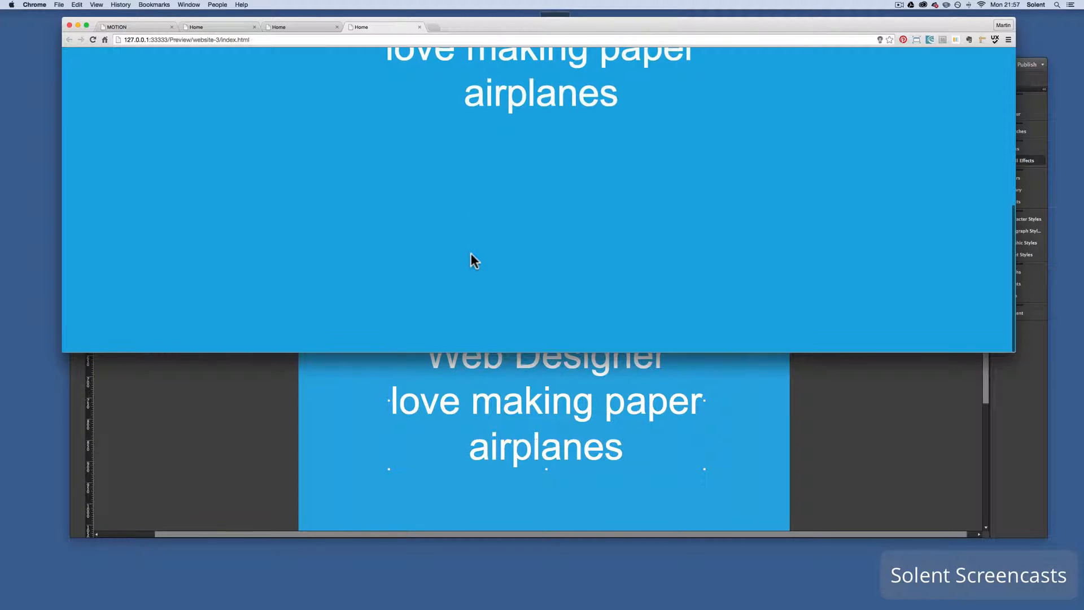
{"action": "scroll", "coordinate": [475, 261], "scroll_direction": "up", "scroll_amount": 5}
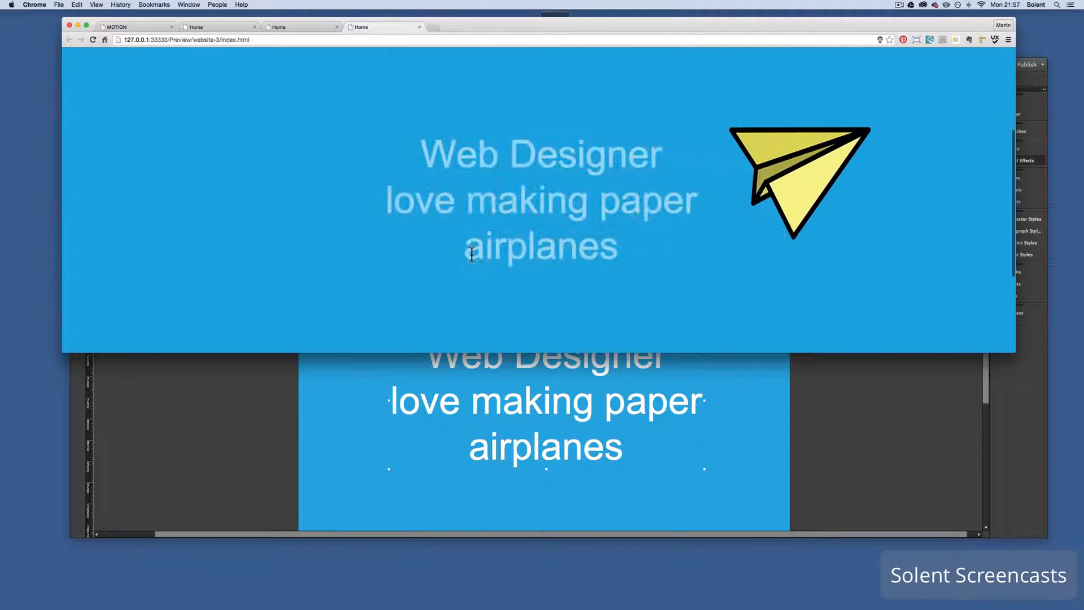
{"action": "left_click", "coordinate": [576, 421]}
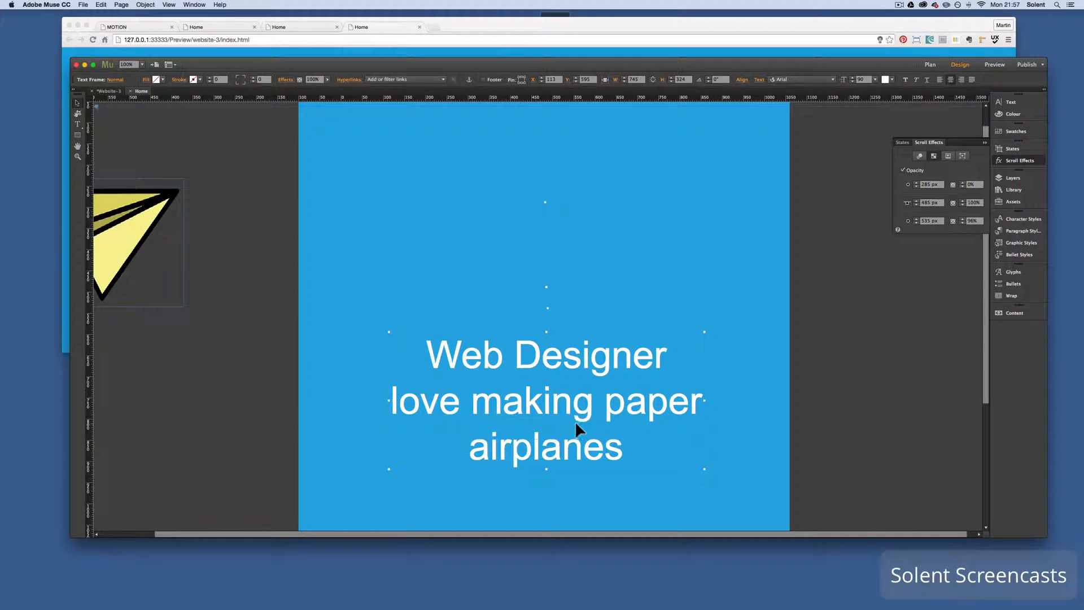
Move the text frame up to about Y 477 and preview the page in the browser
{"action": "left_click_drag", "start_coordinate": [575, 421], "coordinate": [575, 371]}
{"action": "left_click", "coordinate": [89, 3]}
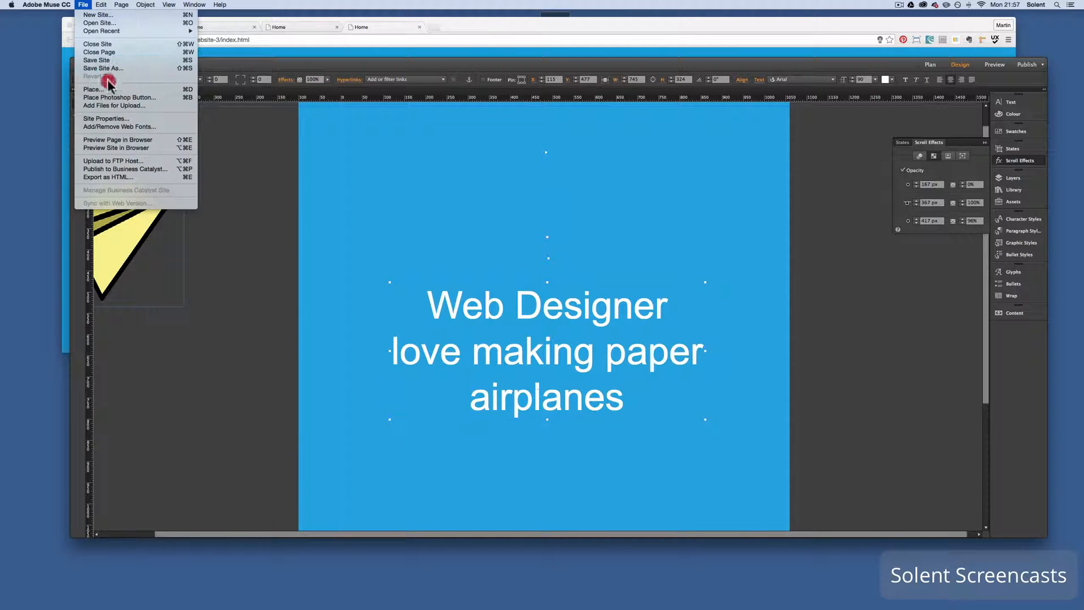
{"action": "left_click", "coordinate": [121, 139]}
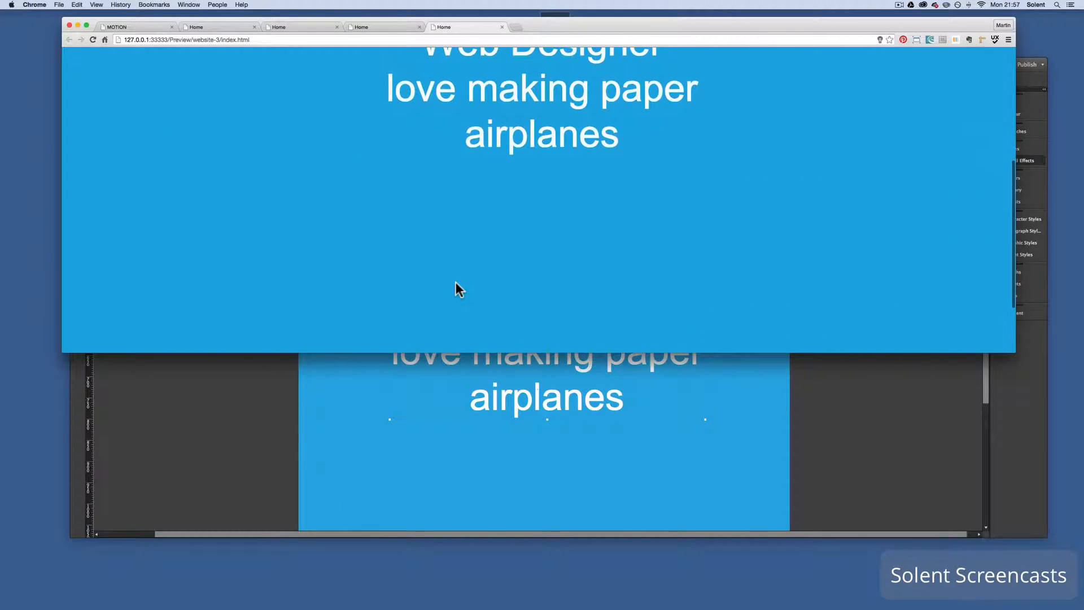
{"action": "left_click", "coordinate": [564, 419]}
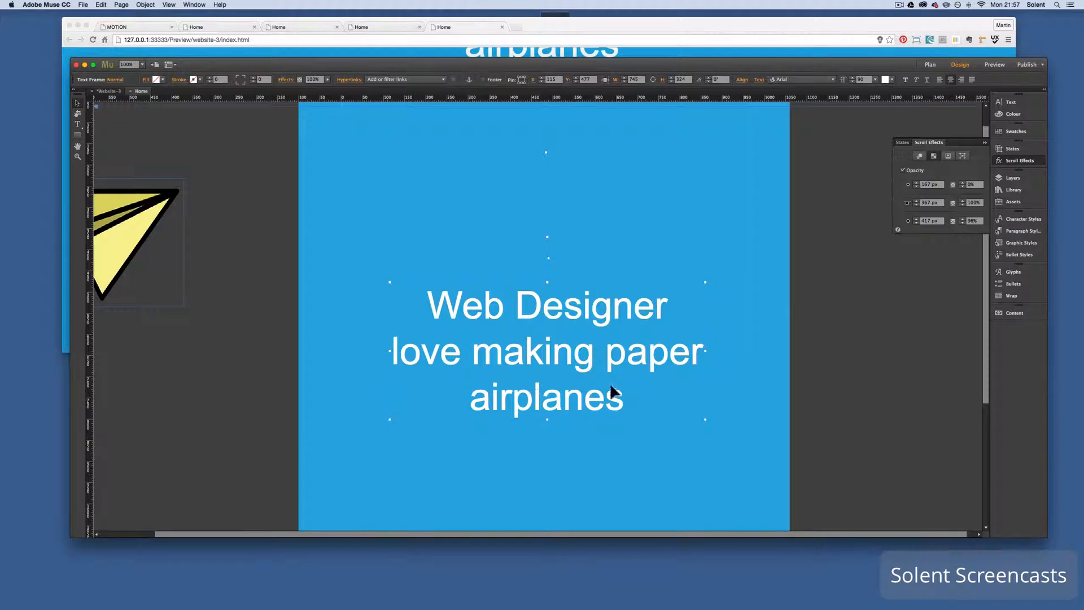
Turn off the Opacity scroll effect for the text frame, check the page in the browser preview and return to the design
{"action": "left_click", "coordinate": [902, 170]}
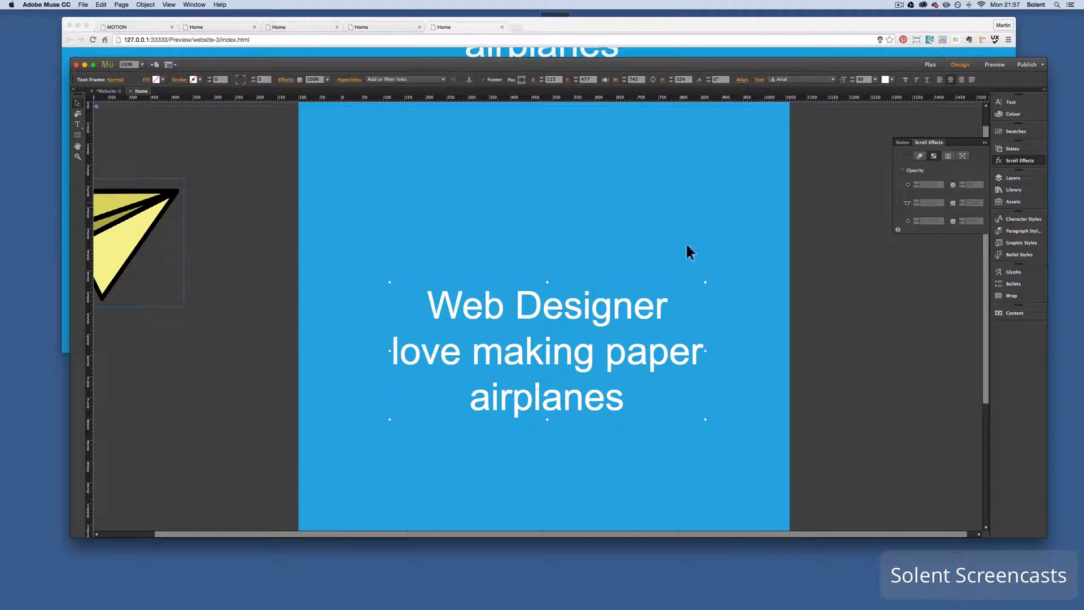
{"action": "left_click", "coordinate": [86, 5]}
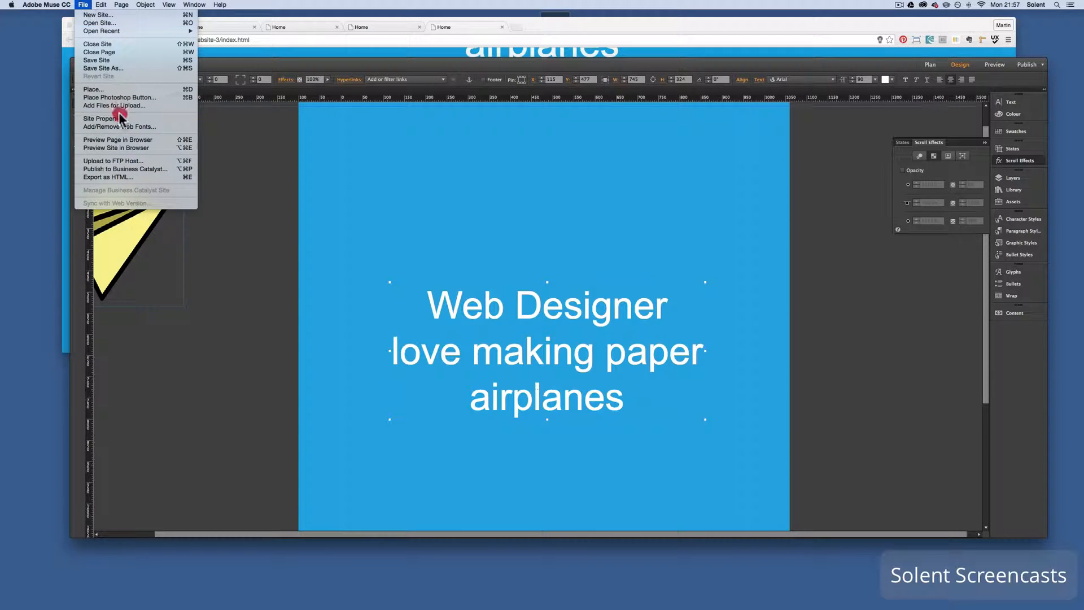
{"action": "left_click", "coordinate": [122, 139]}
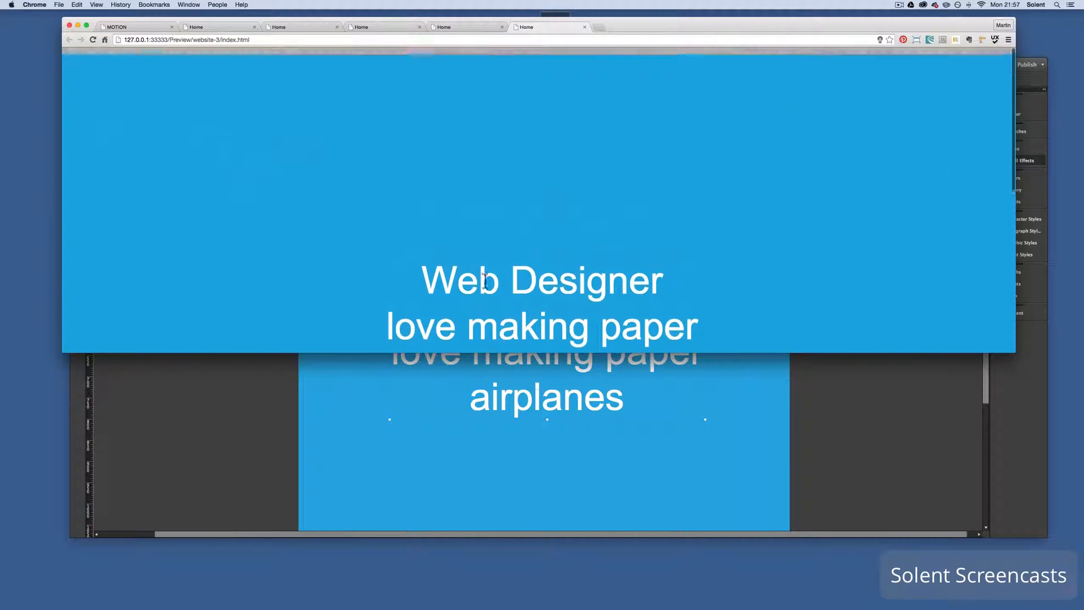
{"action": "left_click", "coordinate": [614, 514]}
Move the text frame down to about Y 690, check the page in the browser preview and return to the design
{"action": "left_click_drag", "start_coordinate": [570, 364], "coordinate": [571, 450]}
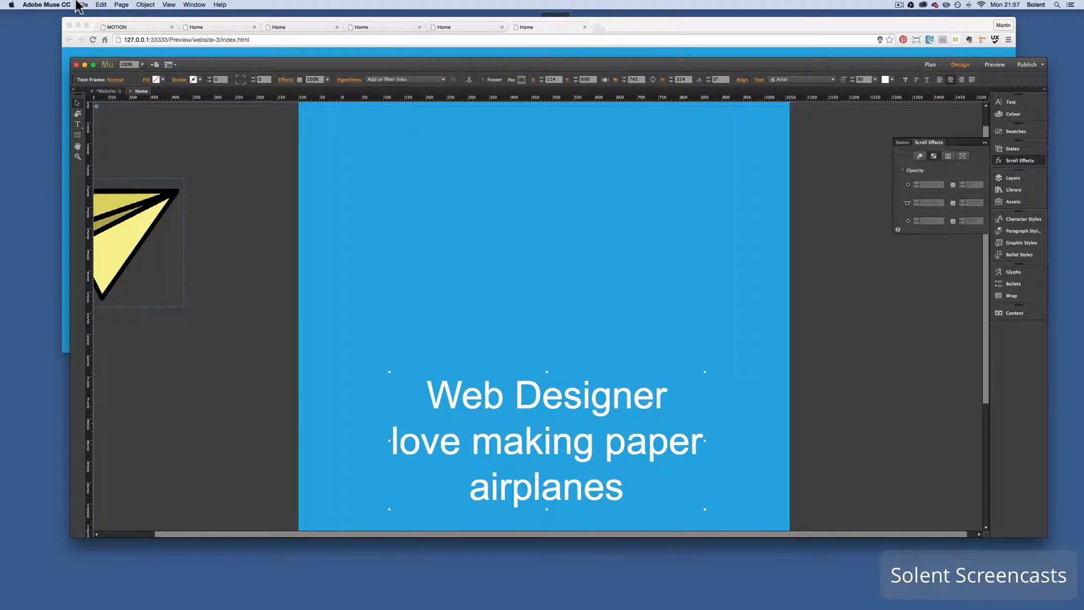
{"action": "left_click", "coordinate": [81, 5]}
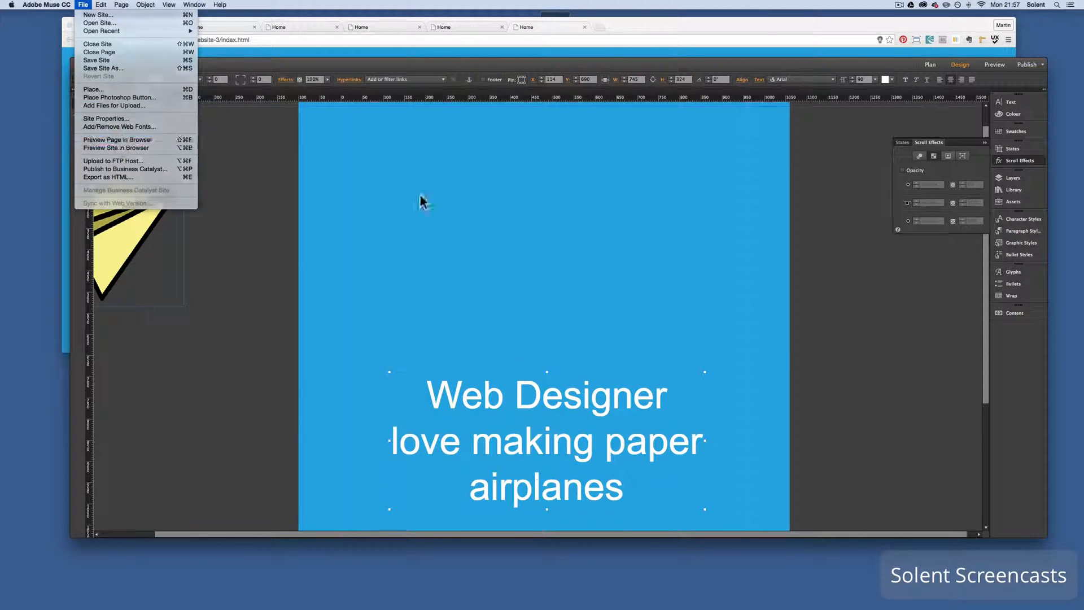
{"action": "key", "text": "super+shift+e"}
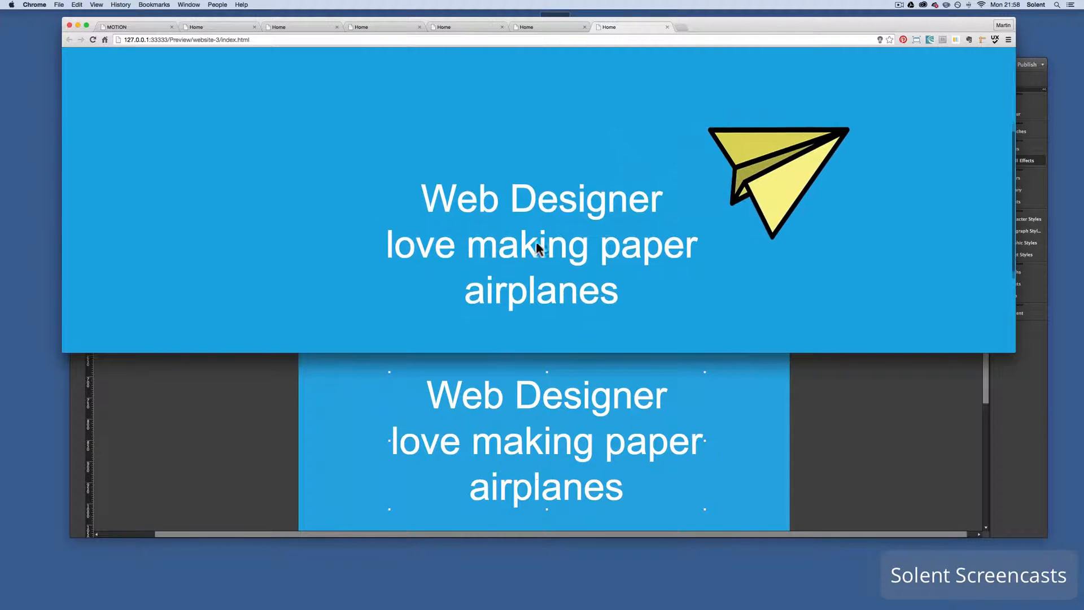
{"action": "scroll", "coordinate": [536, 242], "scroll_direction": "down", "scroll_amount": 5}
{"action": "left_click", "coordinate": [606, 403]}
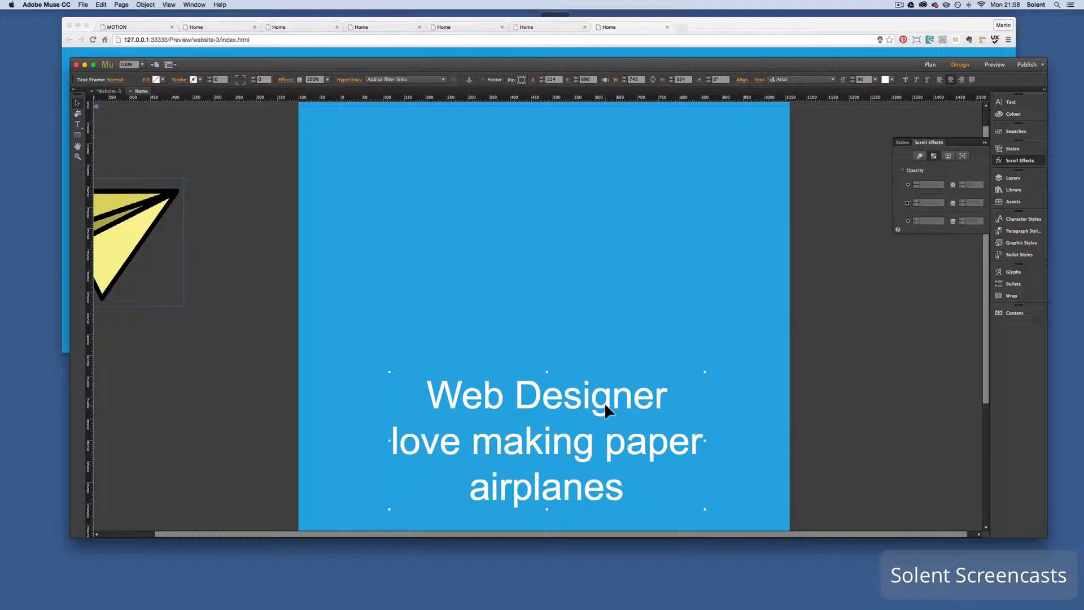
Duplicate the paper plane lower on the page outside its left edge, at about X -543, Y 1070, and show its Motion settings
{"action": "scroll", "coordinate": [604, 402], "scroll_direction": "down", "scroll_amount": 3}
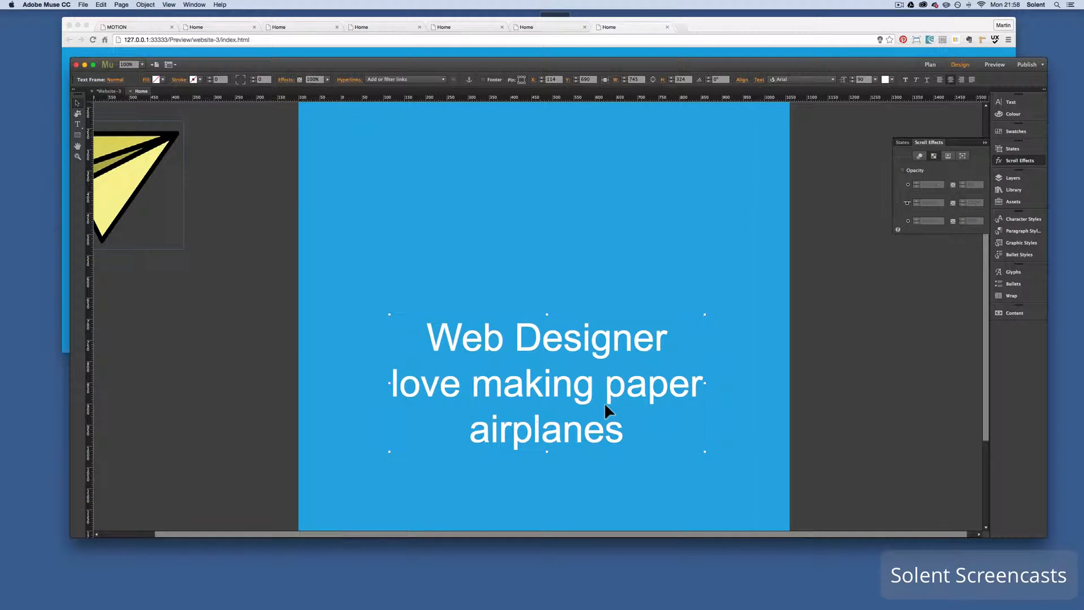
{"action": "left_click", "coordinate": [134, 194]}
{"action": "left_click_drag", "start_coordinate": [134, 194], "coordinate": [206, 505]}
{"action": "scroll", "coordinate": [508, 282], "scroll_direction": "down", "scroll_amount": 1}
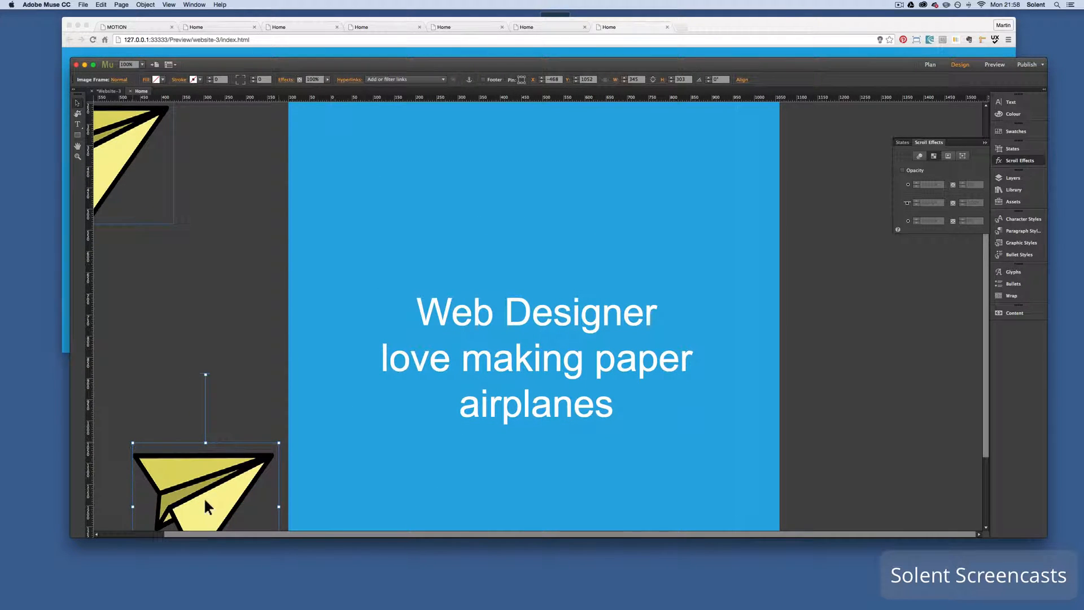
{"action": "left_click", "coordinate": [918, 157]}
{"action": "left_click_drag", "start_coordinate": [217, 479], "coordinate": [192, 487]}
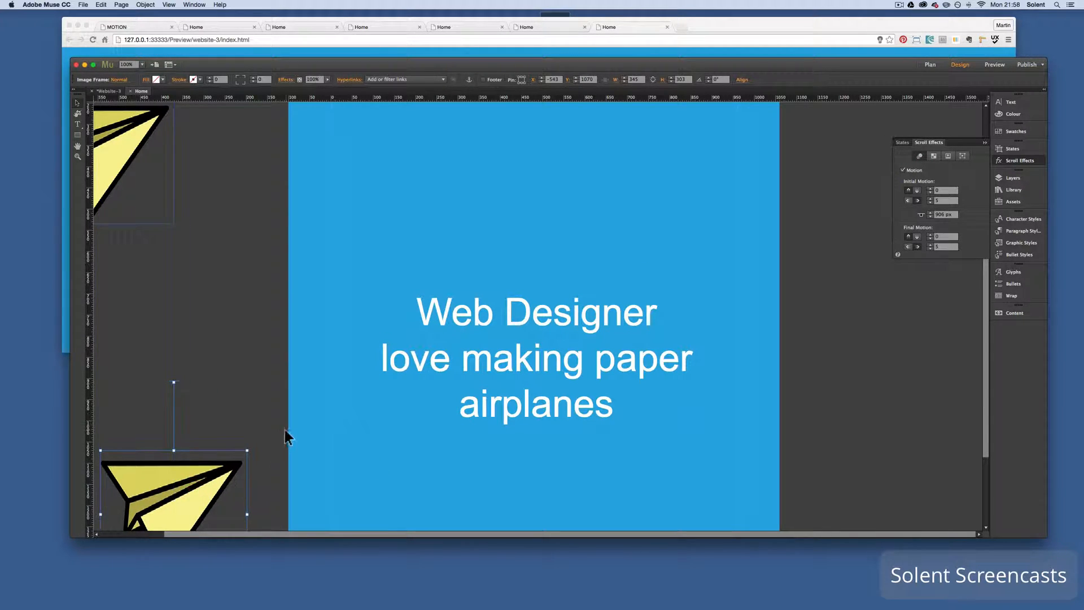
Shrink the duplicated plane to about 204 px wide at about X -329, Y 1111, and raise its motion key position to about 771 px
{"action": "left_click_drag", "start_coordinate": [247, 451], "coordinate": [263, 494]}
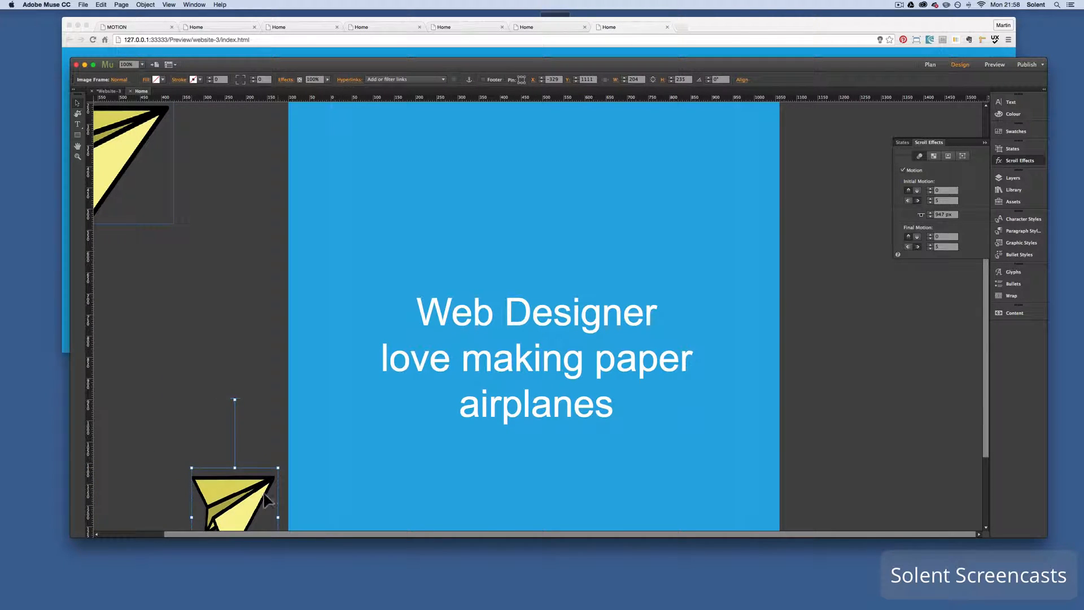
{"action": "left_click_drag", "start_coordinate": [235, 399], "coordinate": [235, 321]}
{"action": "scroll", "coordinate": [290, 391], "scroll_direction": "down", "scroll_amount": 3}
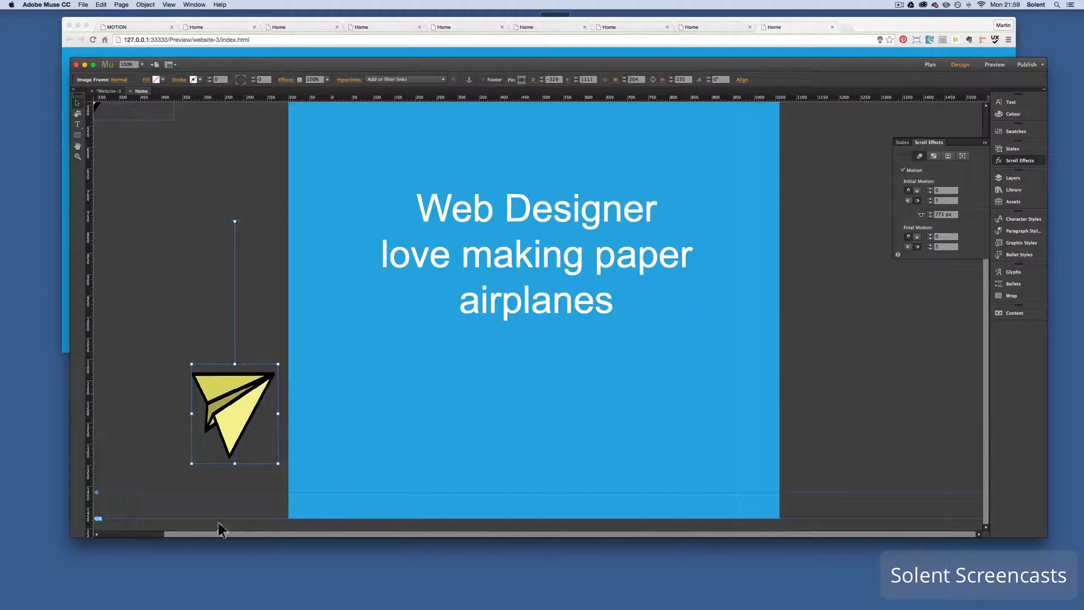
Extend the page's bottom edge downward to lengthen the page, and preview it in the browser
{"action": "left_click_drag", "start_coordinate": [97, 525], "coordinate": [97, 565]}
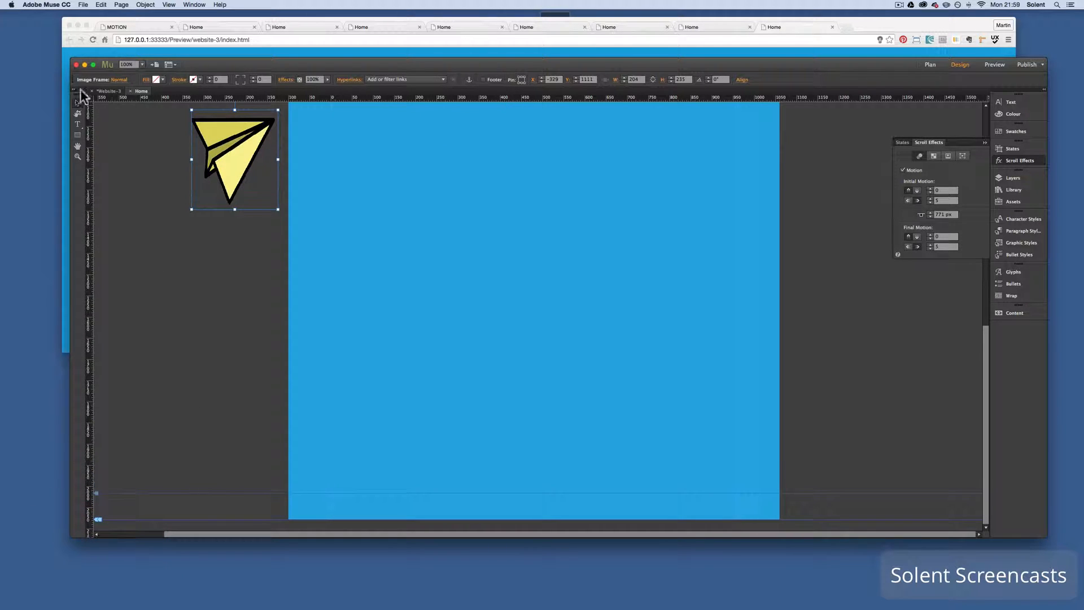
{"action": "left_click", "coordinate": [81, 5]}
{"action": "left_click", "coordinate": [124, 142]}
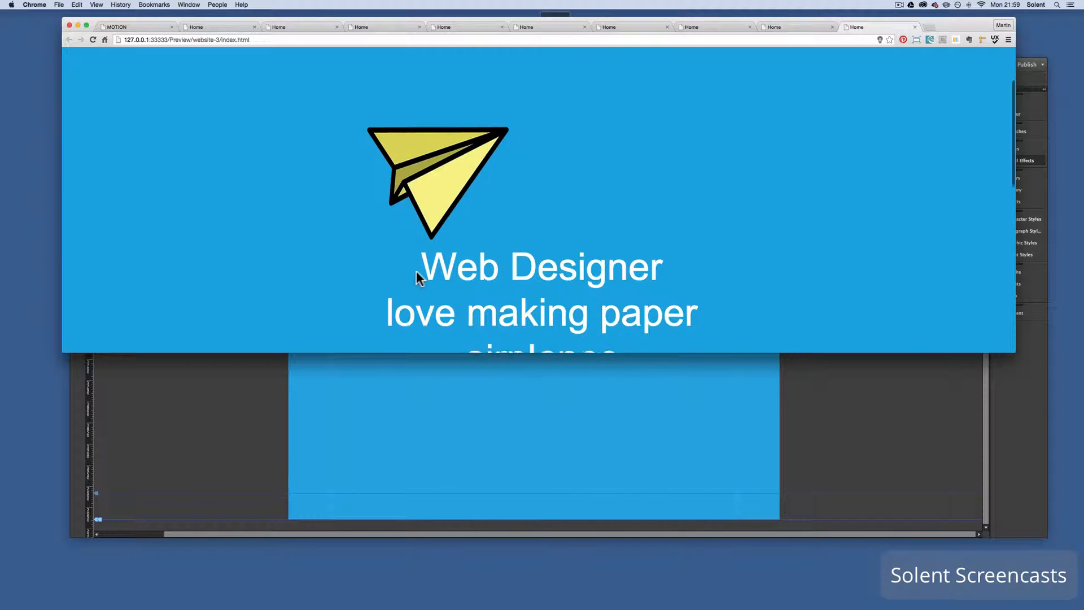
Scroll the previewed page down and back up to check both planes' flight around the caption, and return to the design
{"action": "scroll", "coordinate": [417, 273], "scroll_direction": "down", "scroll_amount": 5}
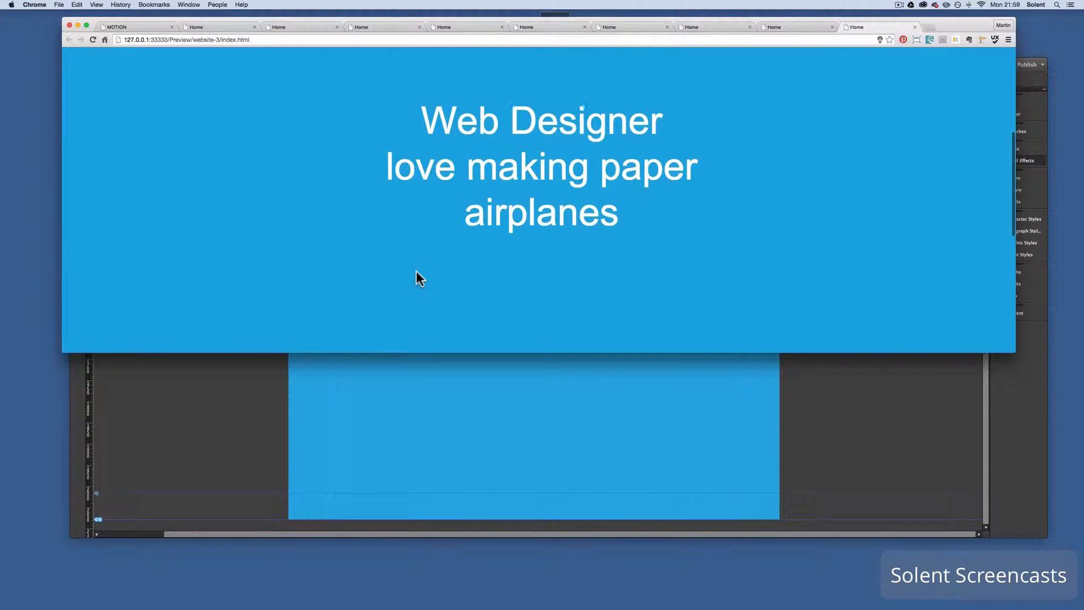
{"action": "scroll", "coordinate": [417, 273], "scroll_direction": "down", "scroll_amount": 5}
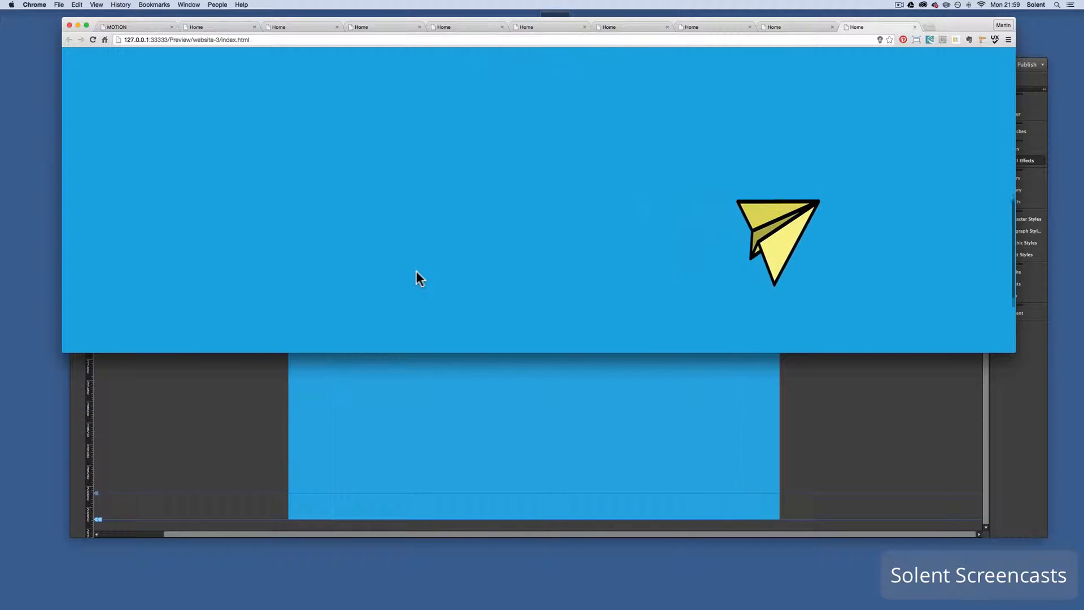
{"action": "scroll", "coordinate": [417, 272], "scroll_direction": "up", "scroll_amount": 5}
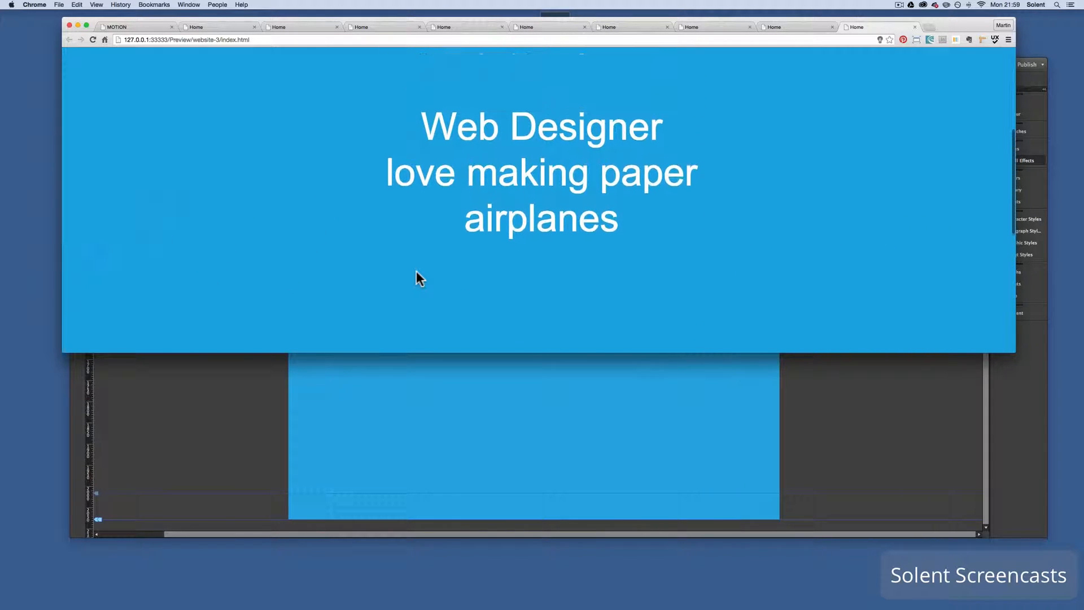
{"action": "scroll", "coordinate": [416, 270], "scroll_direction": "up", "scroll_amount": 5}
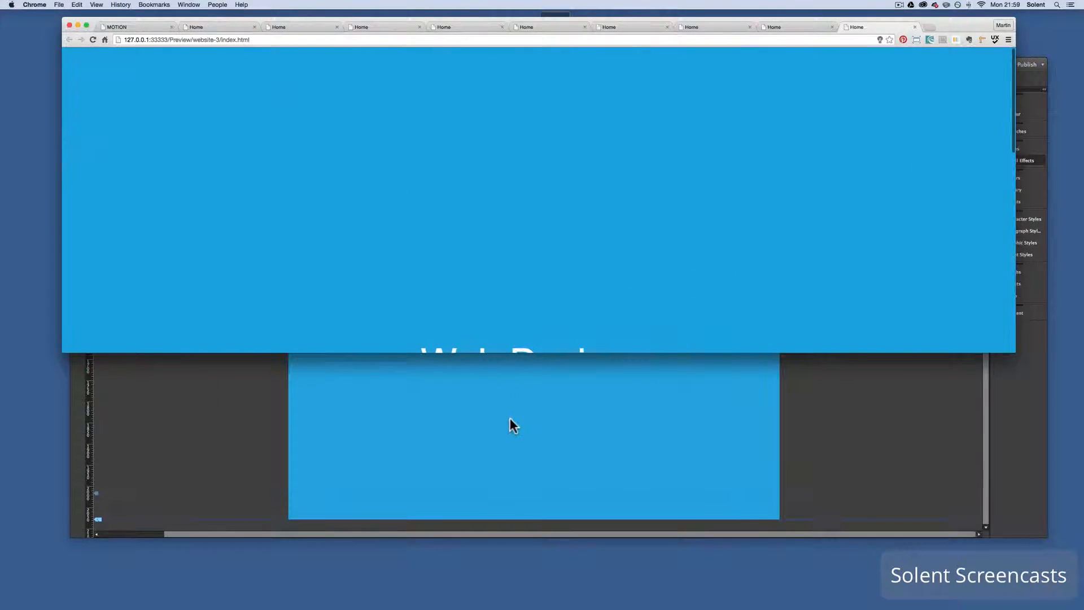
{"action": "left_click", "coordinate": [510, 421]}
{"action": "scroll", "coordinate": [331, 207], "scroll_direction": "up", "scroll_amount": 5}
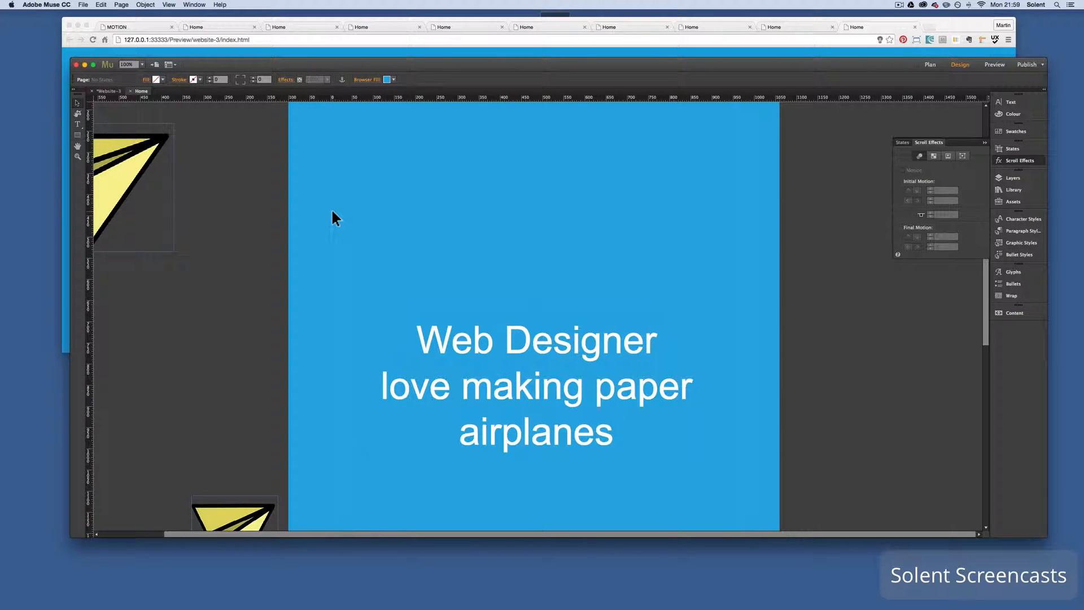
{"action": "scroll", "coordinate": [332, 214], "scroll_direction": "down", "scroll_amount": 5}
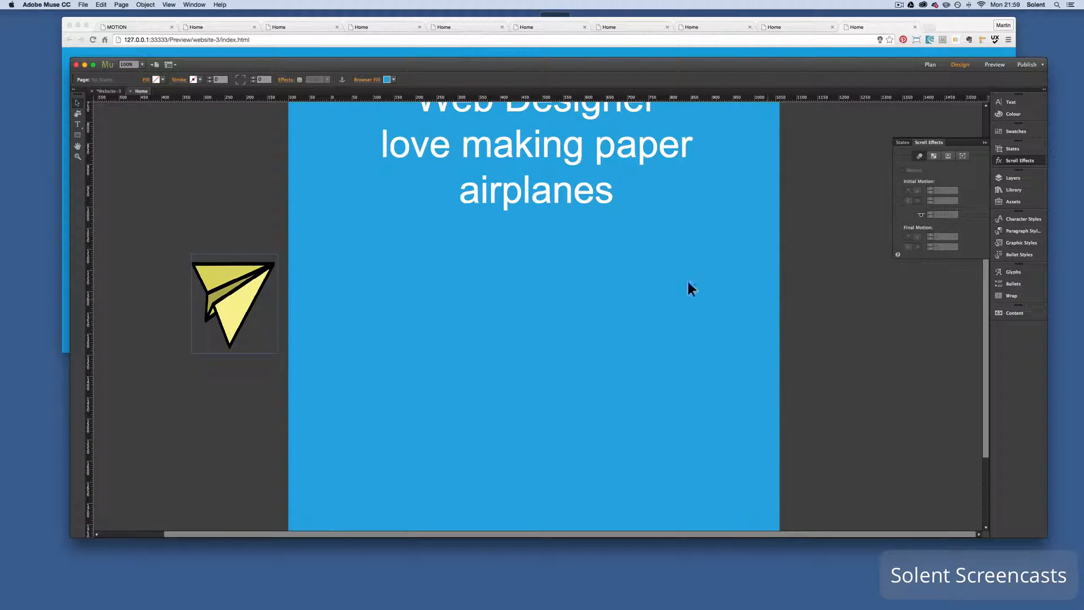
{"action": "scroll", "coordinate": [779, 226], "scroll_direction": "up", "scroll_amount": 3}
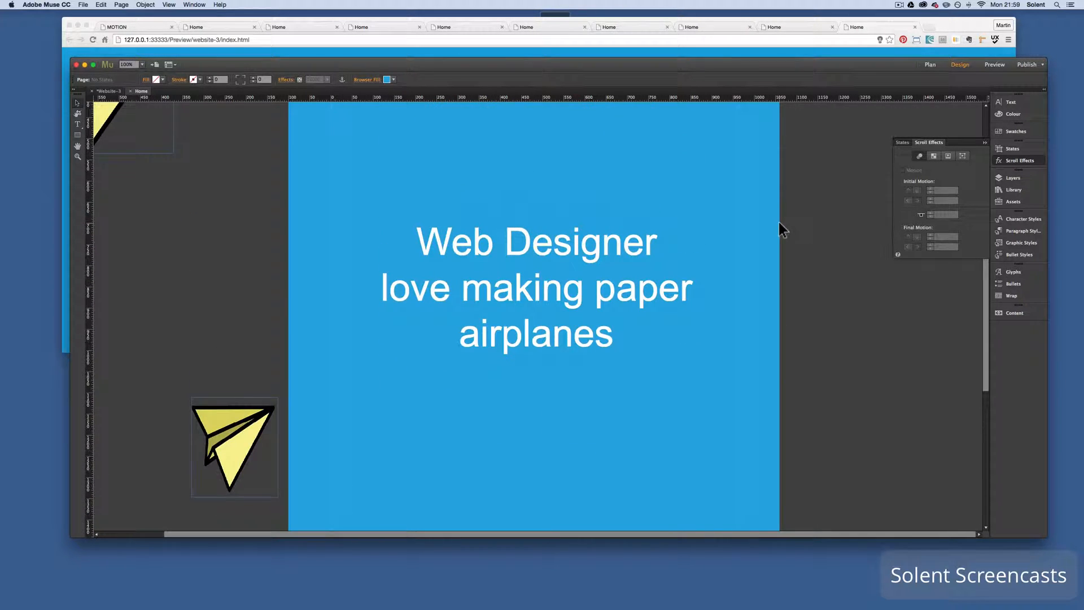